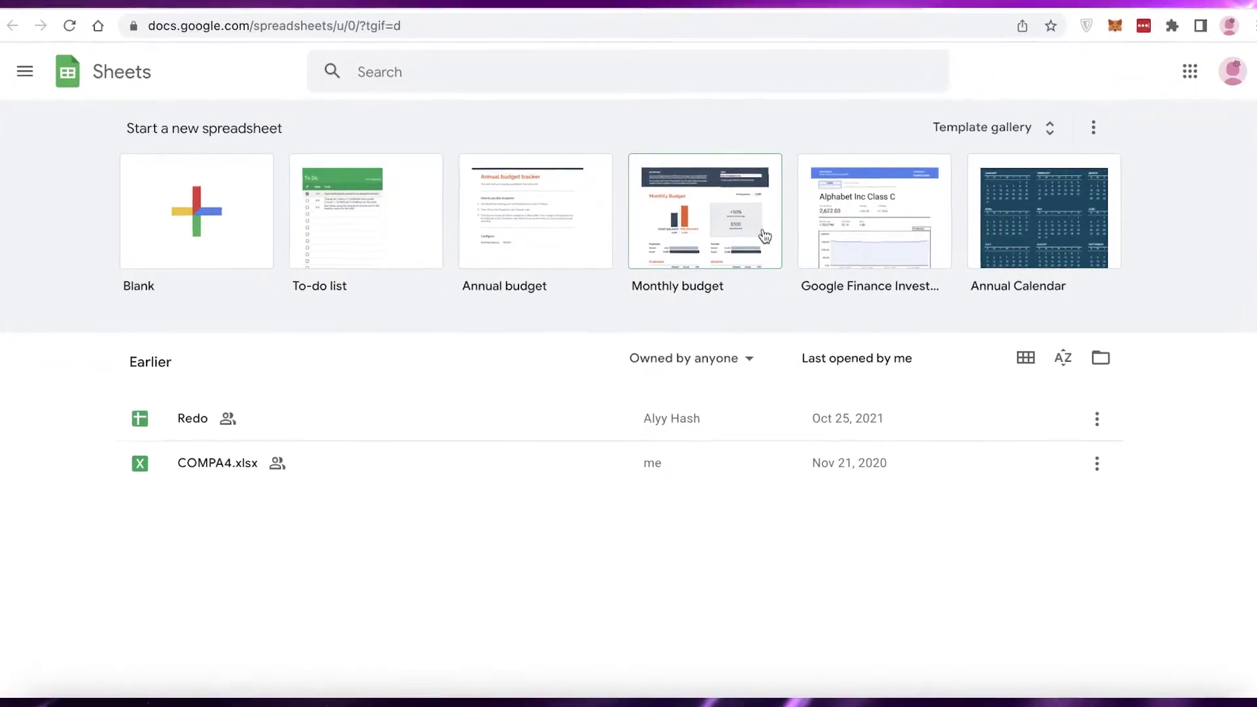
- Flip back and forth between the Asana and Google Sheets home pages
click(800, 20)
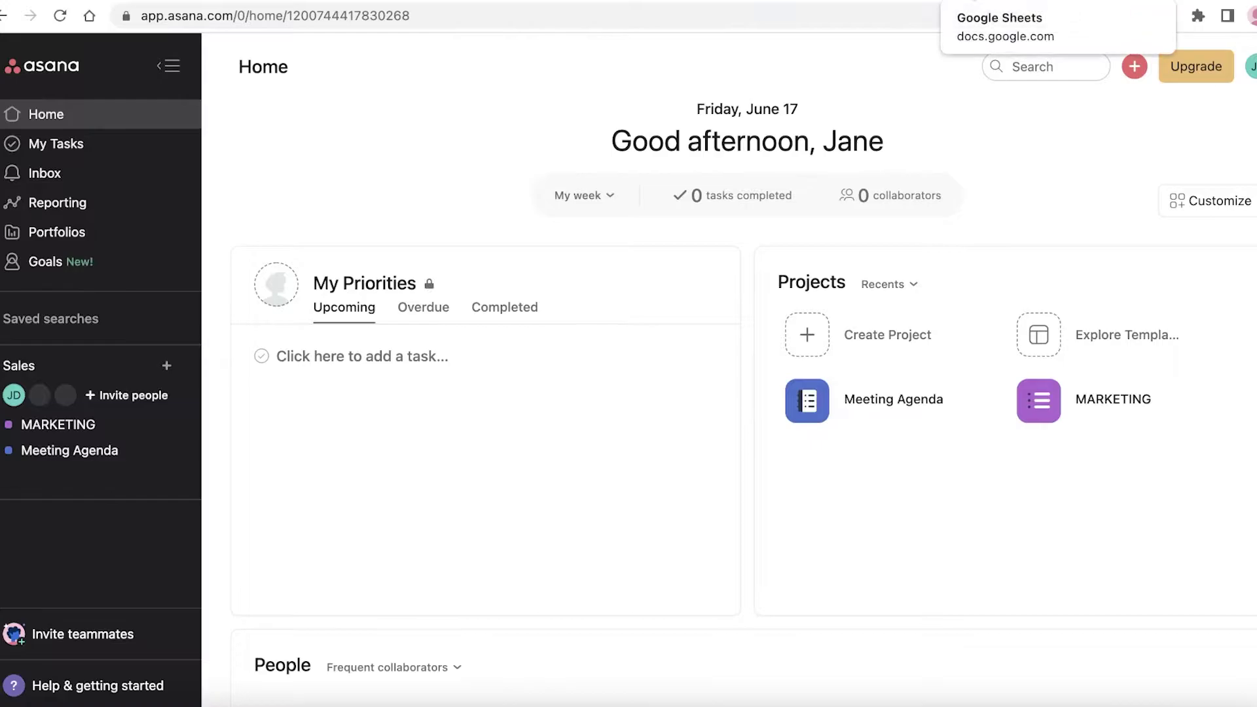
click(982, 2)
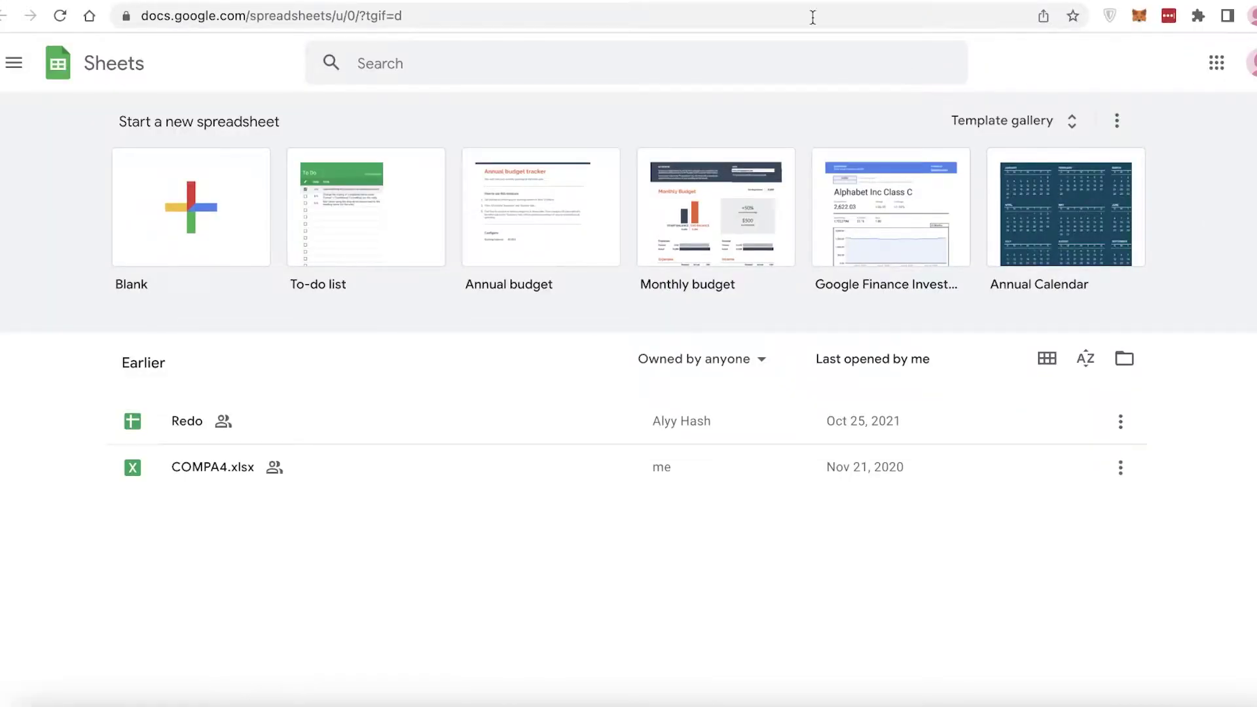
click(757, 2)
scroll(732, 86, down, 4)
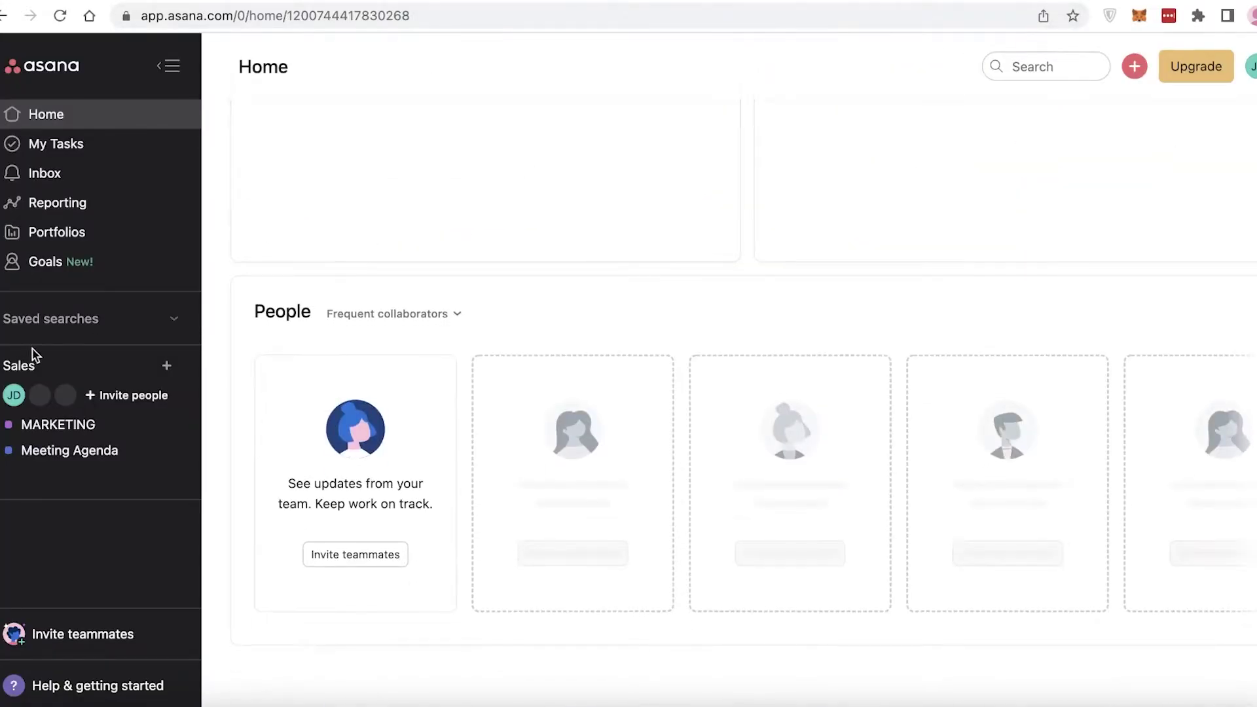
scroll(500, 222, up, 3)
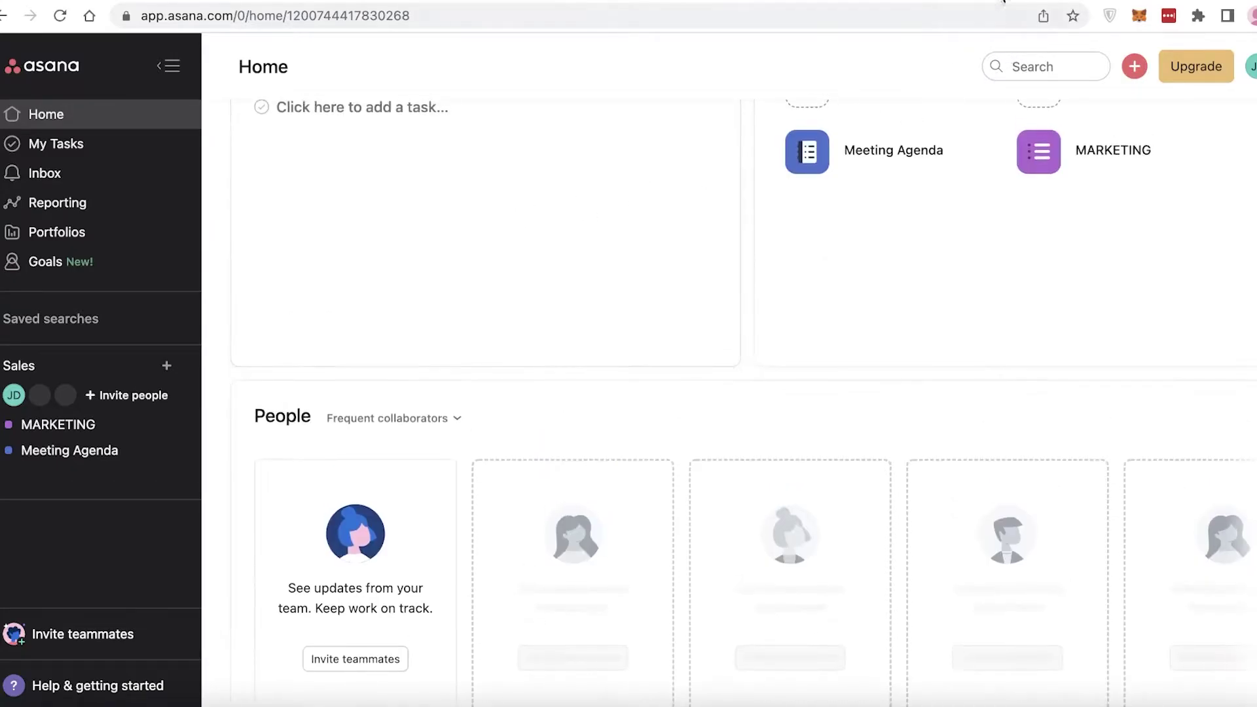
click(982, 1)
click(889, 2)
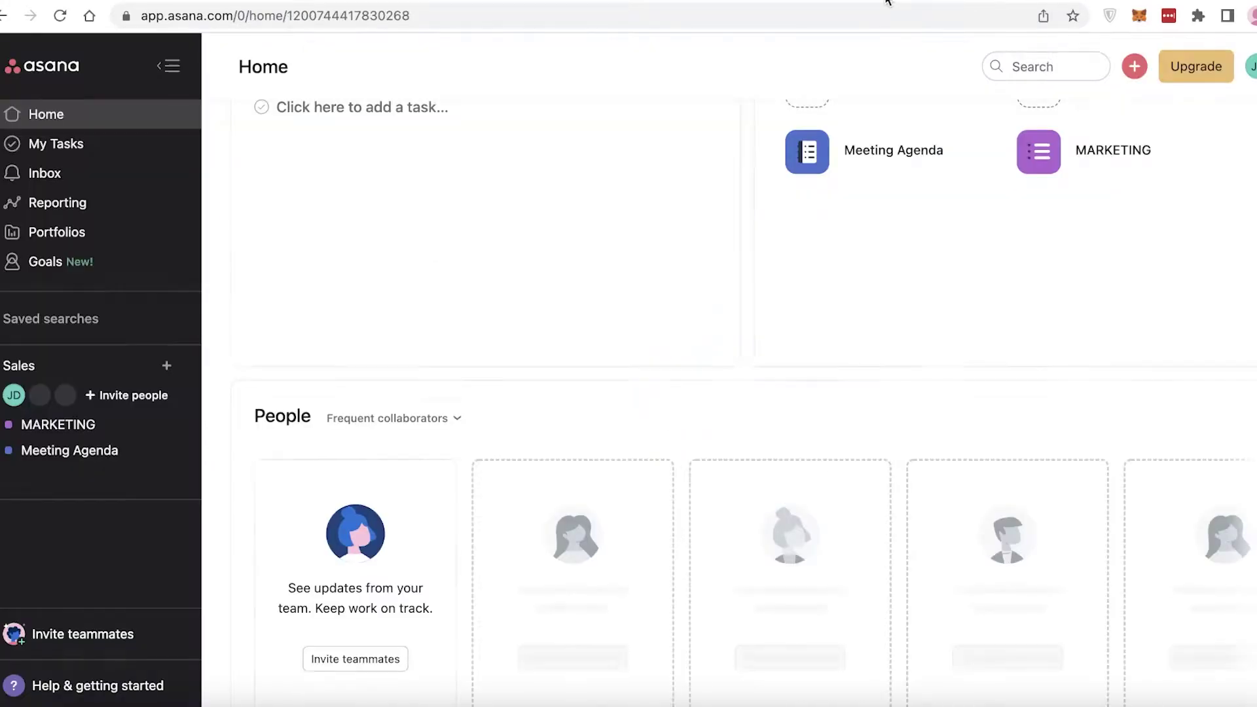
click(1119, 2)
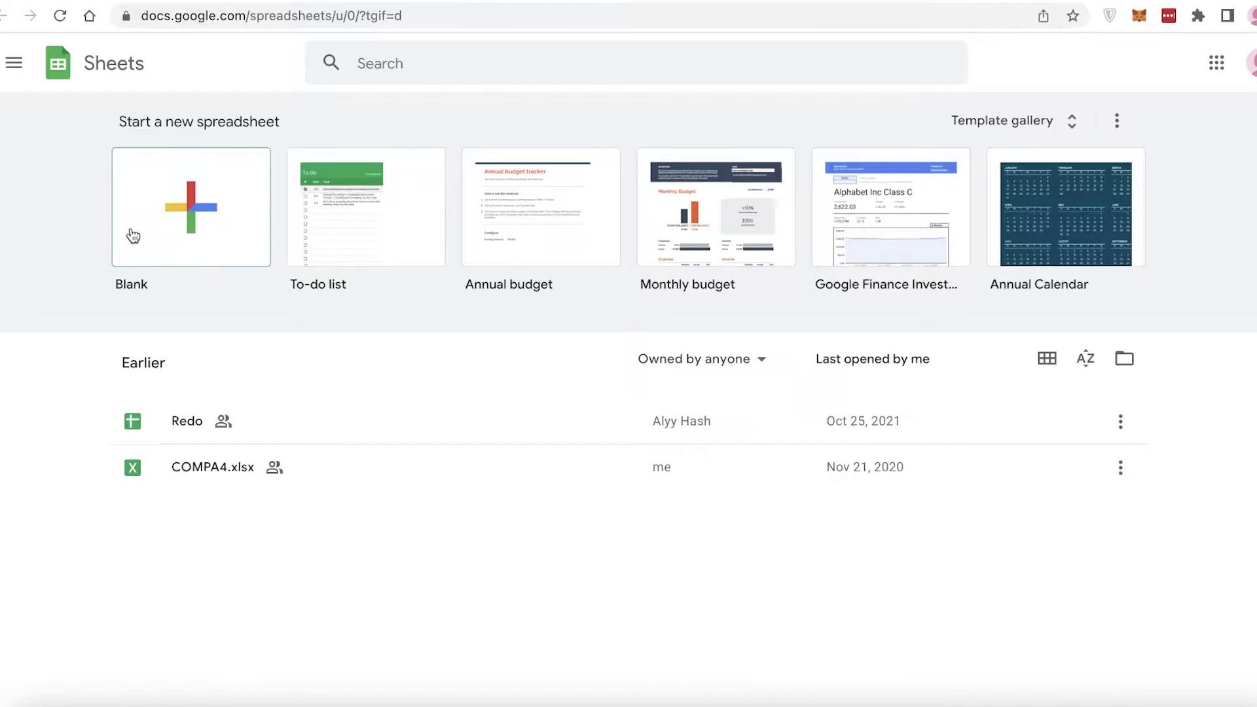
- Browse the full Google Sheets template gallery, then return to Sheets home
click(1050, 125)
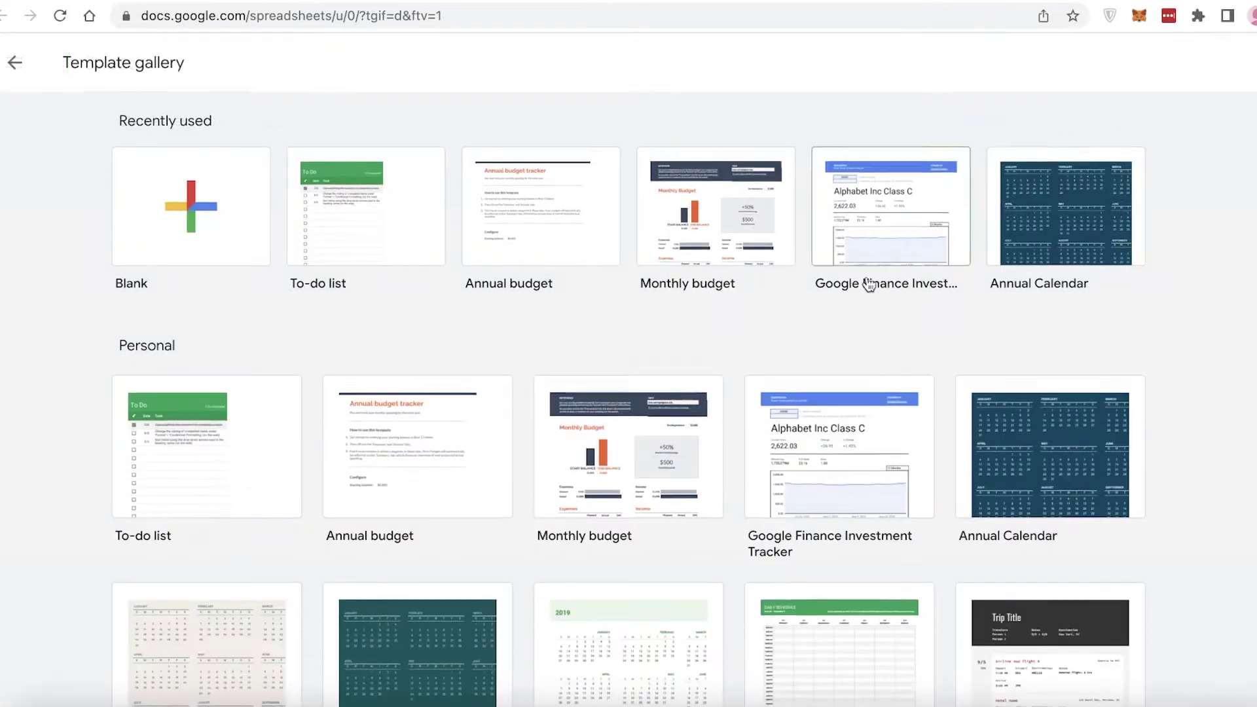
scroll(869, 284, down, 10)
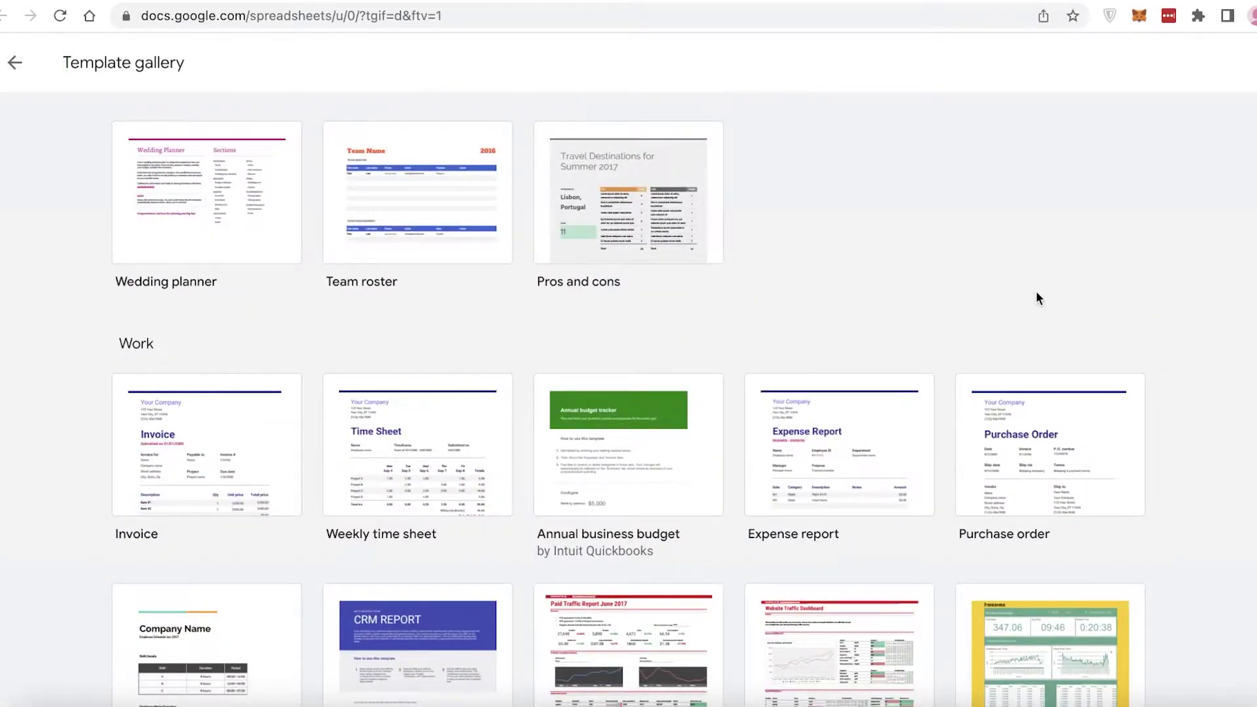
scroll(1035, 299, down, 1)
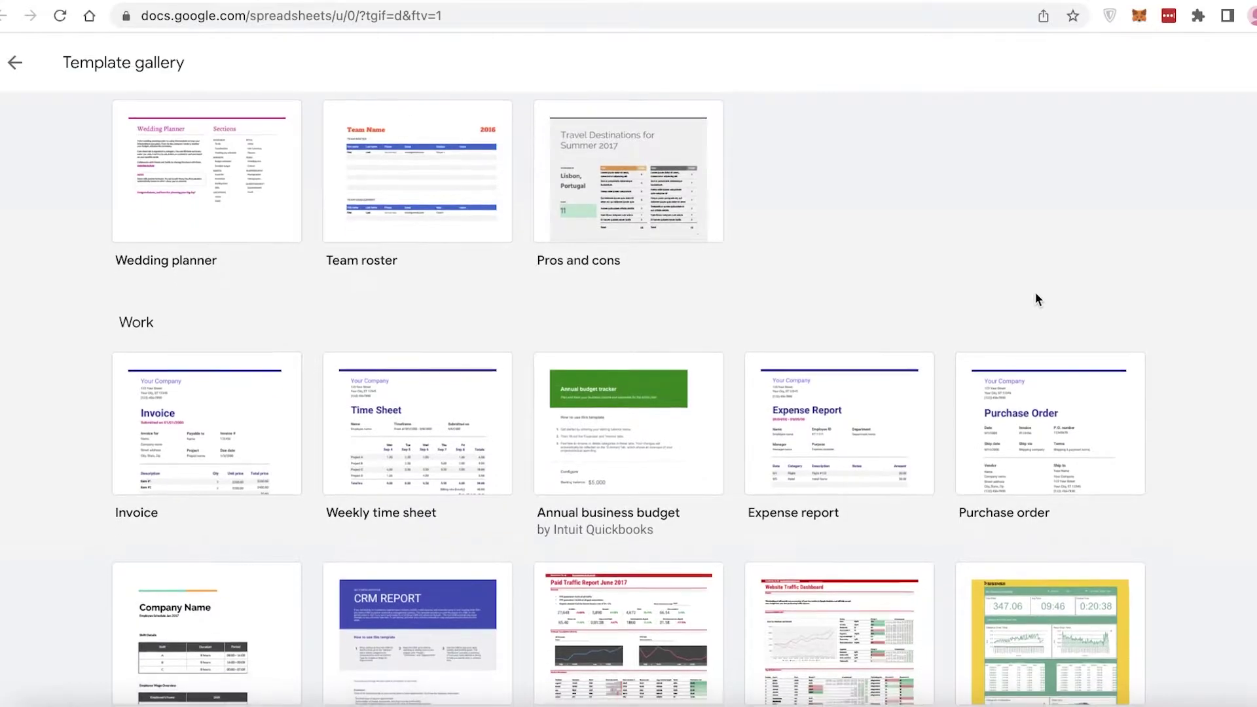
scroll(1158, 294, down, 5)
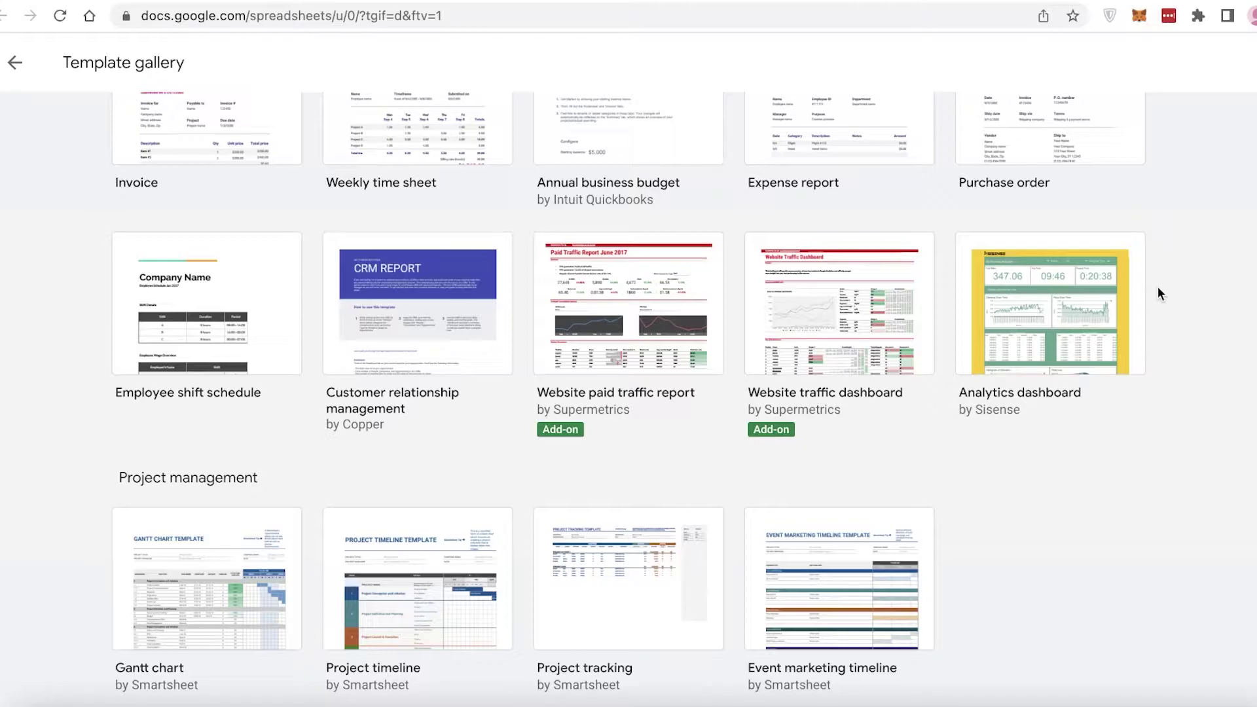
scroll(1157, 296, down, 2)
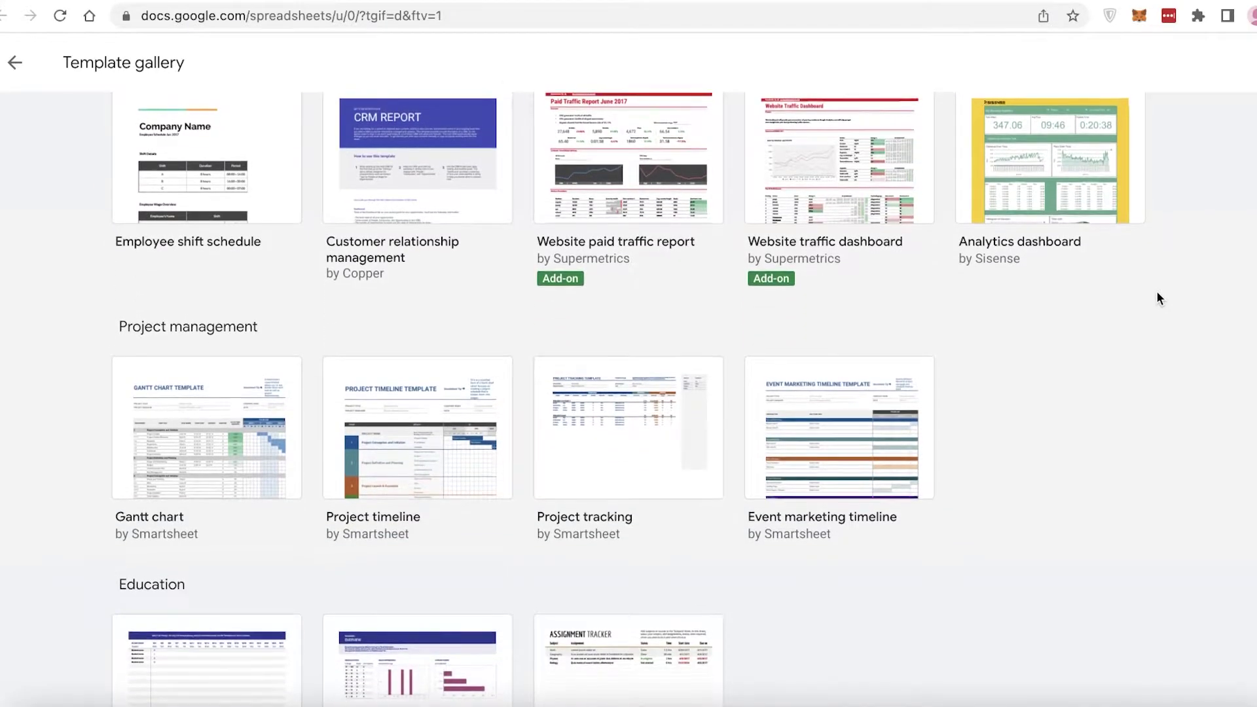
scroll(1158, 299, down, 2)
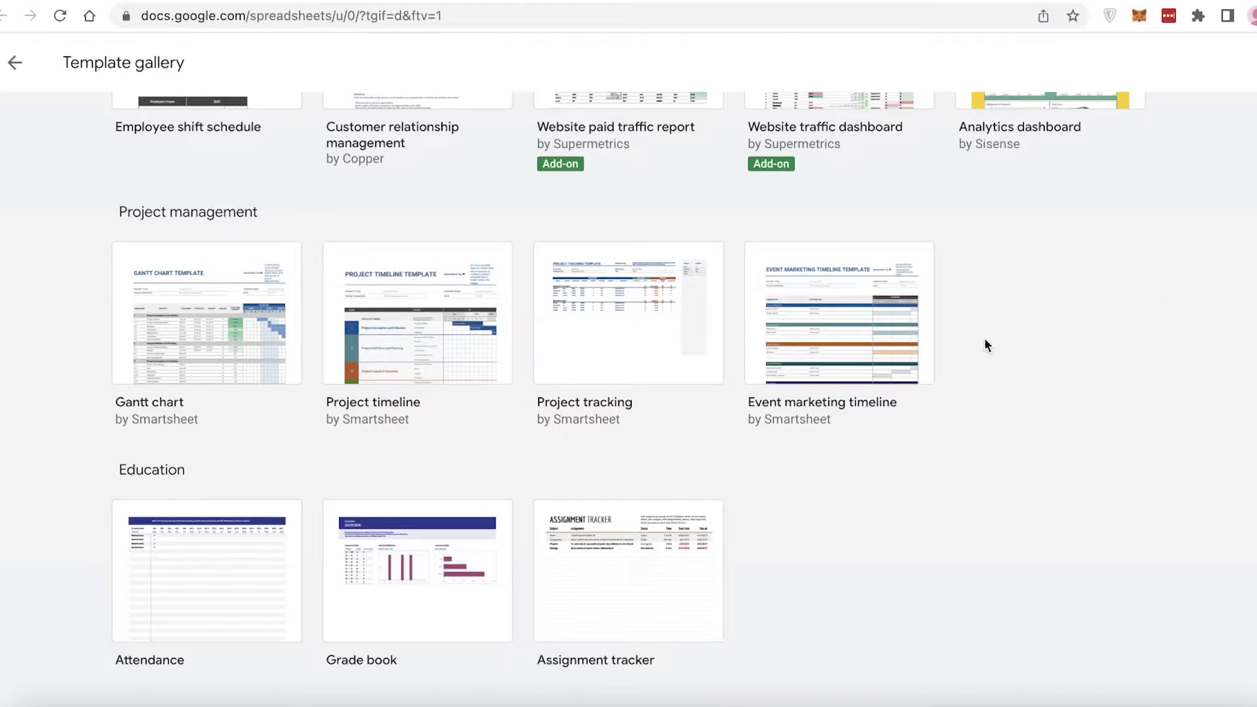
scroll(1159, 287, up, 12)
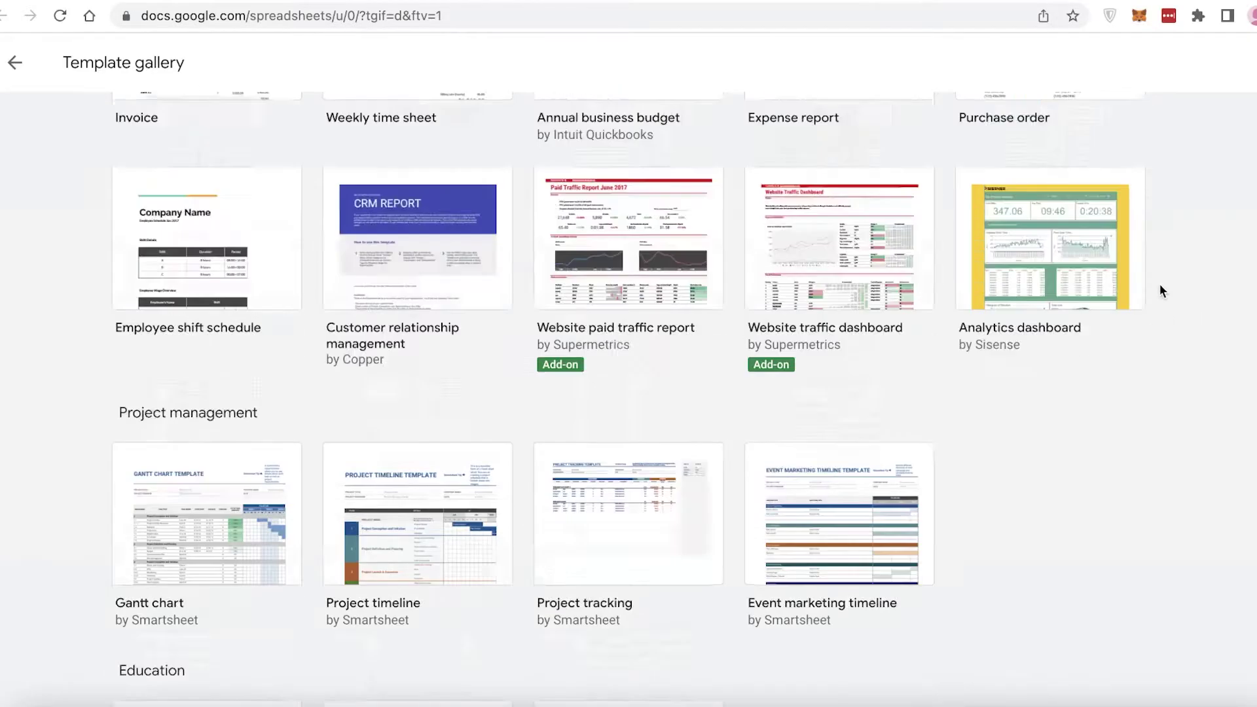
click(37, 63)
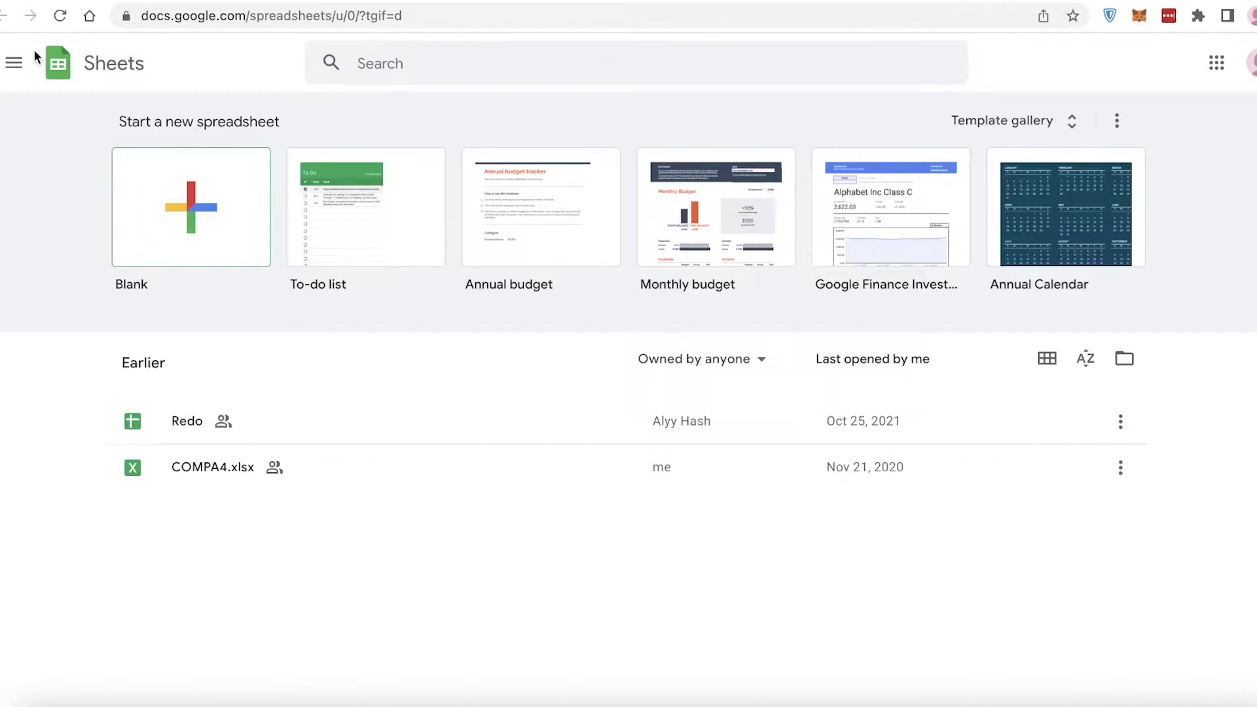
- Open the Asana Meeting Agenda project's task list and check its views and workspaces
click(855, 2)
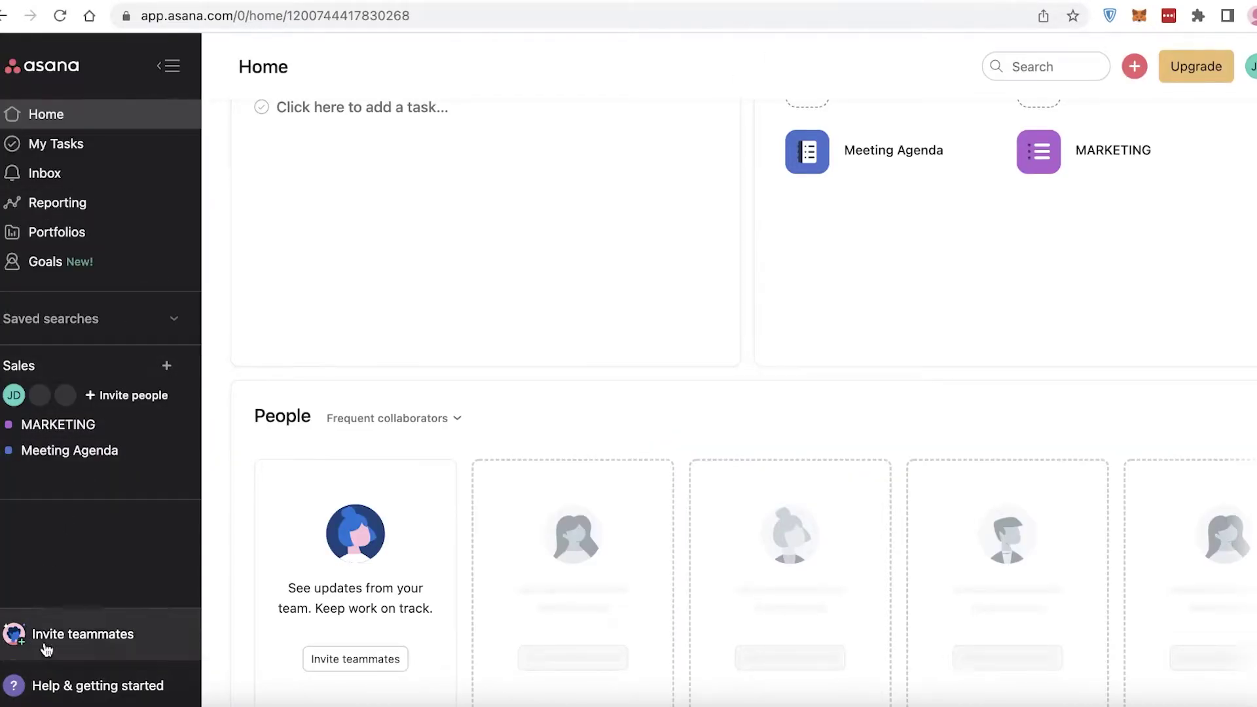
click(1251, 70)
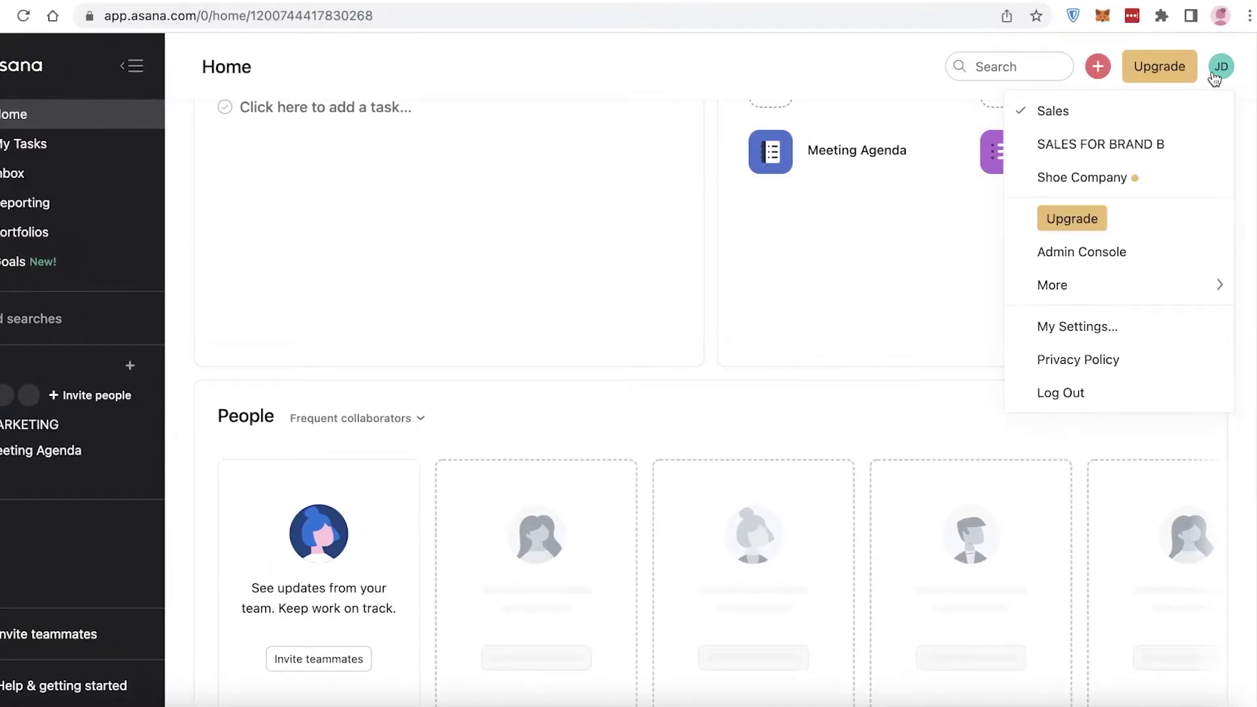
click(30, 450)
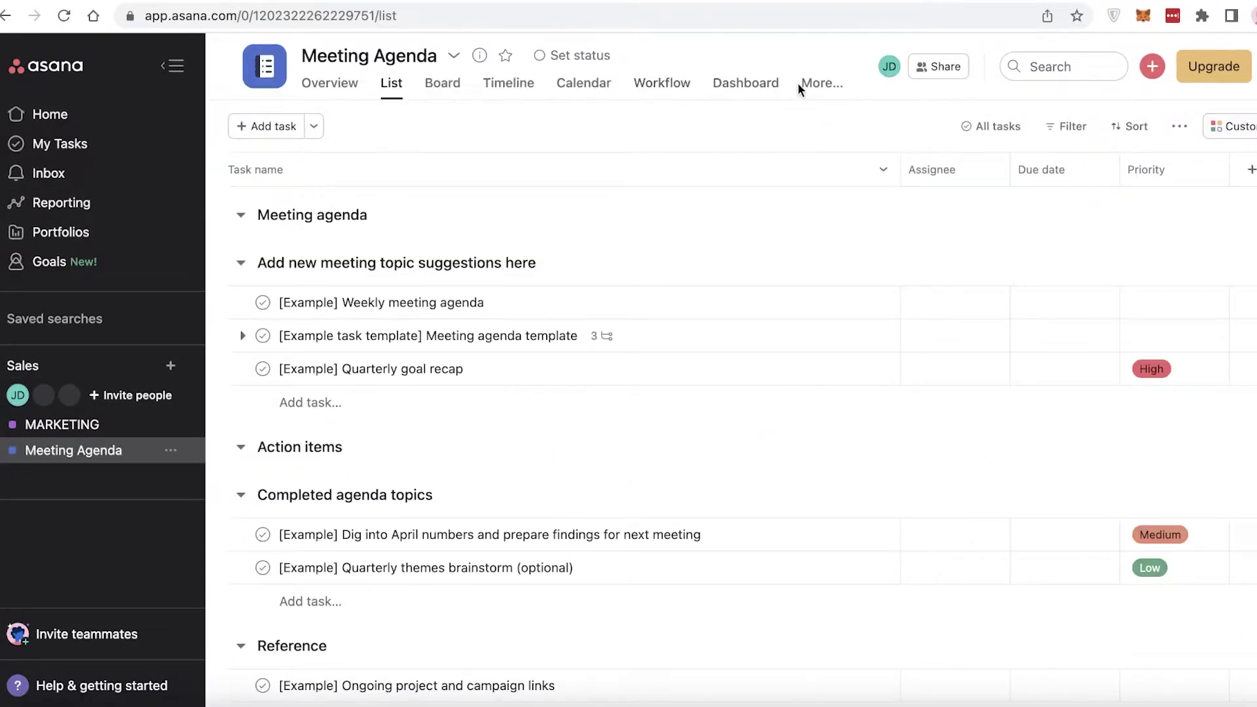
click(830, 91)
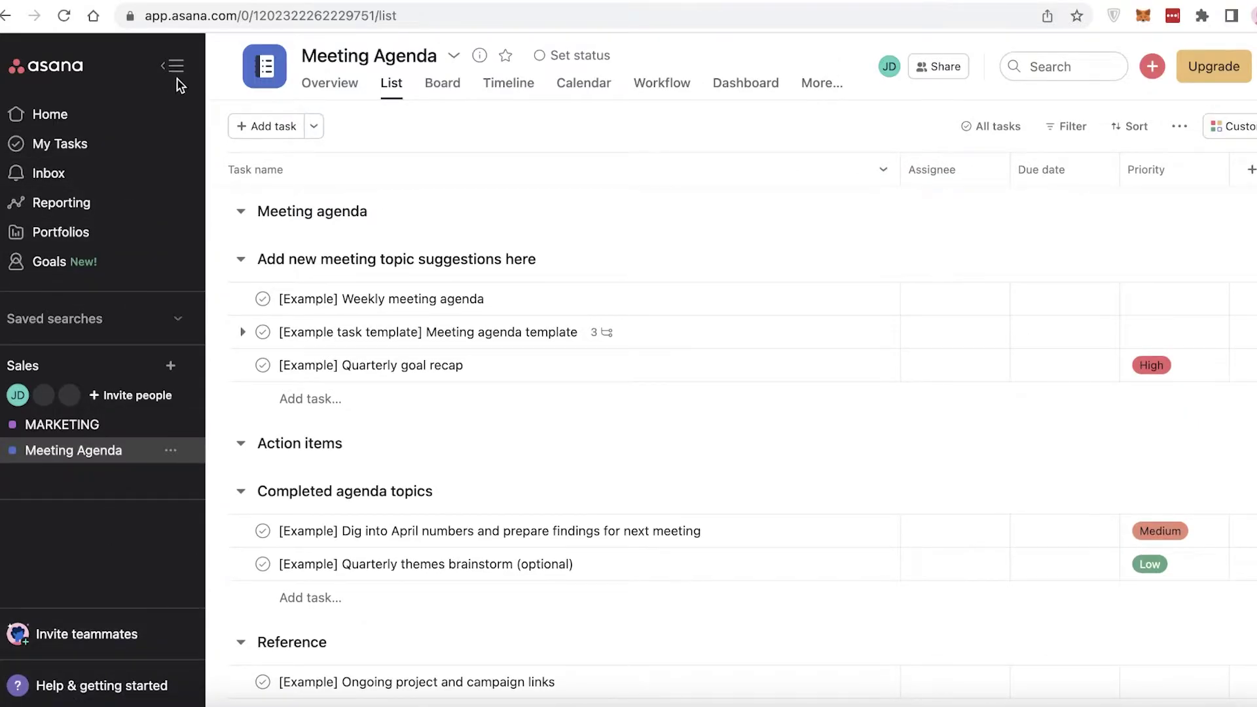
click(1231, 66)
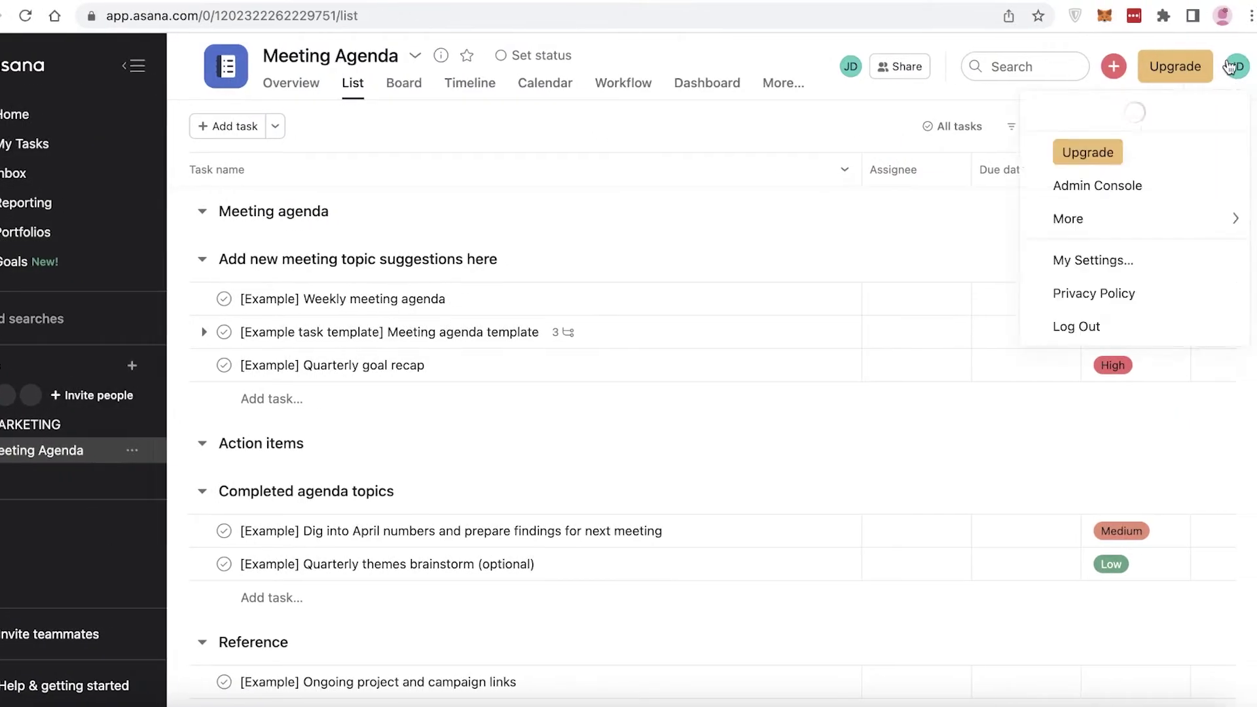
click(812, 261)
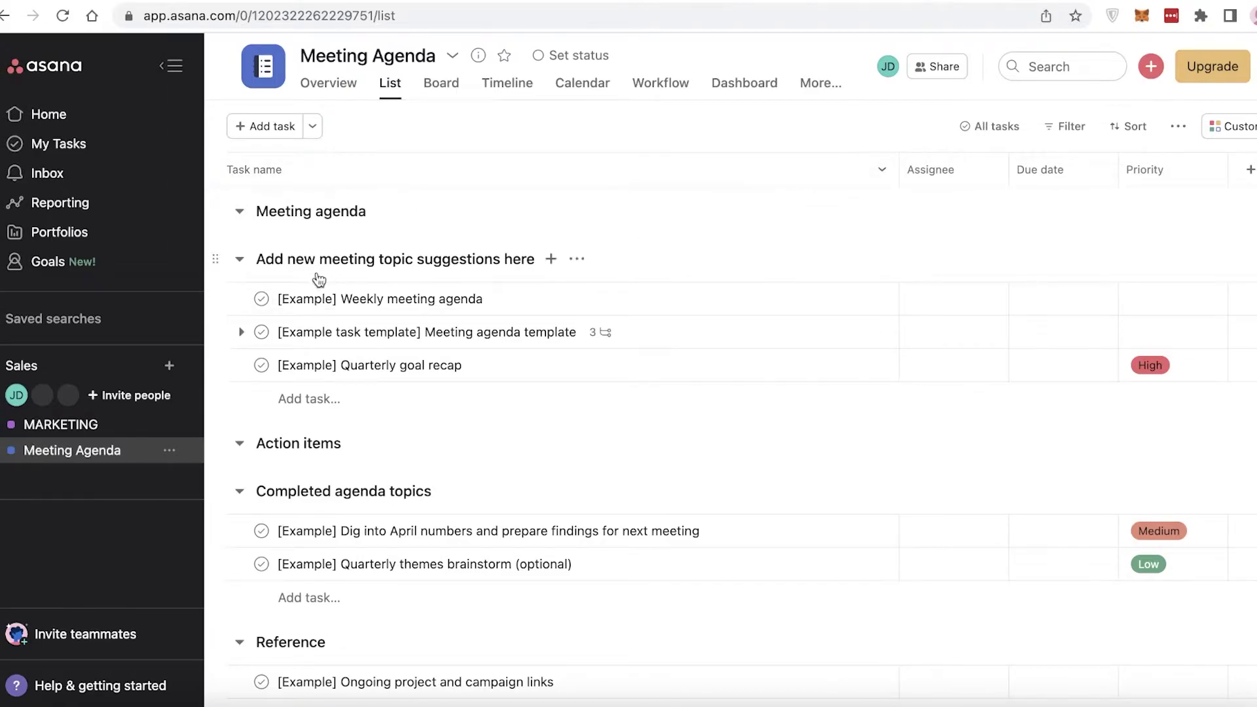
click(630, 2)
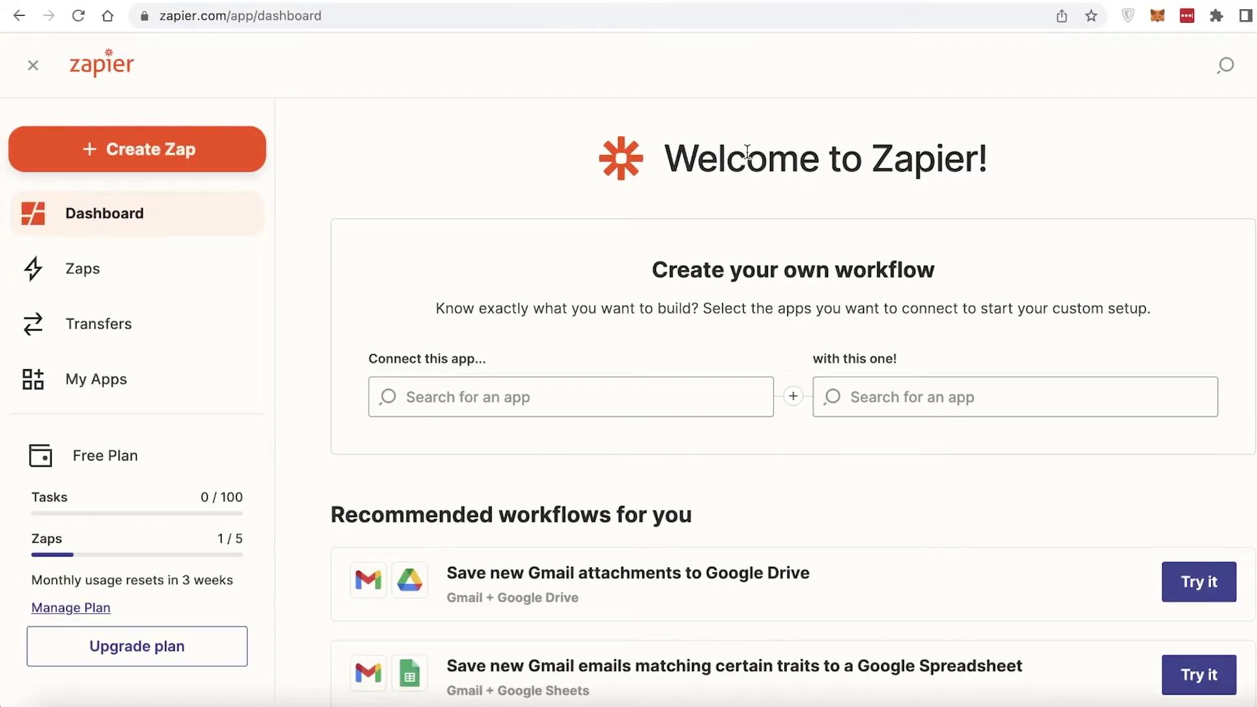
- After glancing at the Sheets and Asana tabs, collapse Zapier's sidebar to icons
click(915, 2)
click(846, 3)
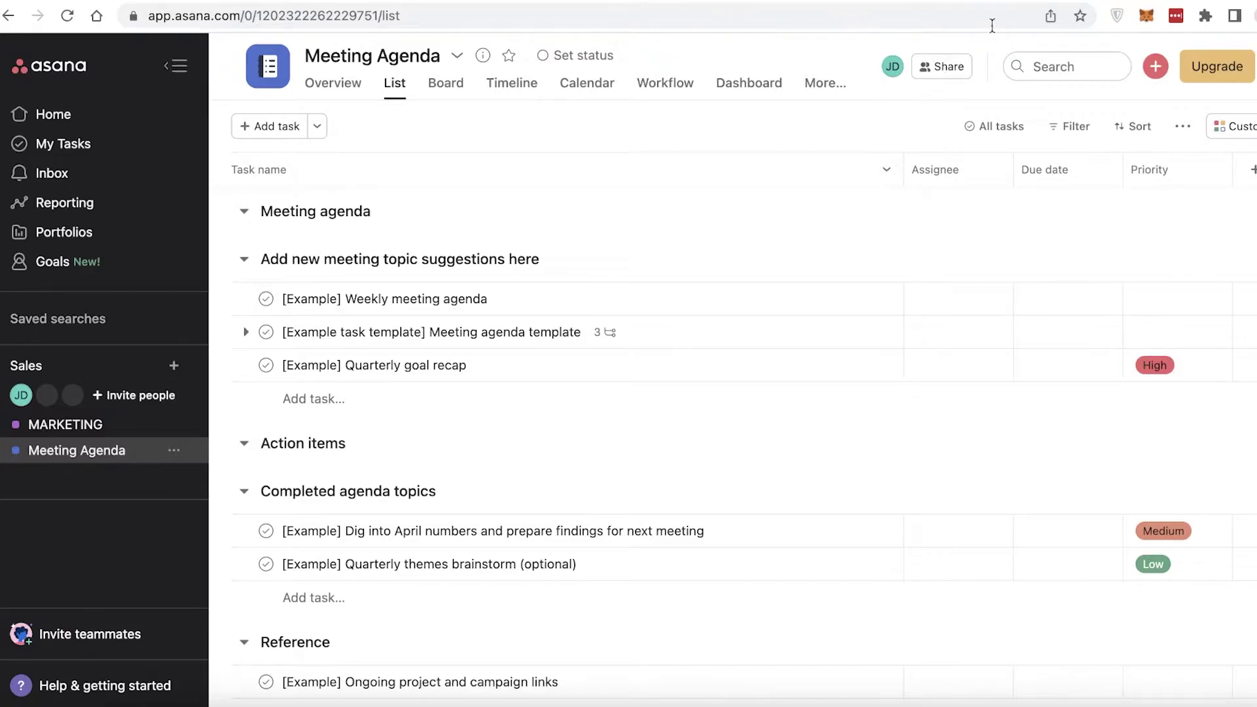
click(1012, 2)
click(836, 2)
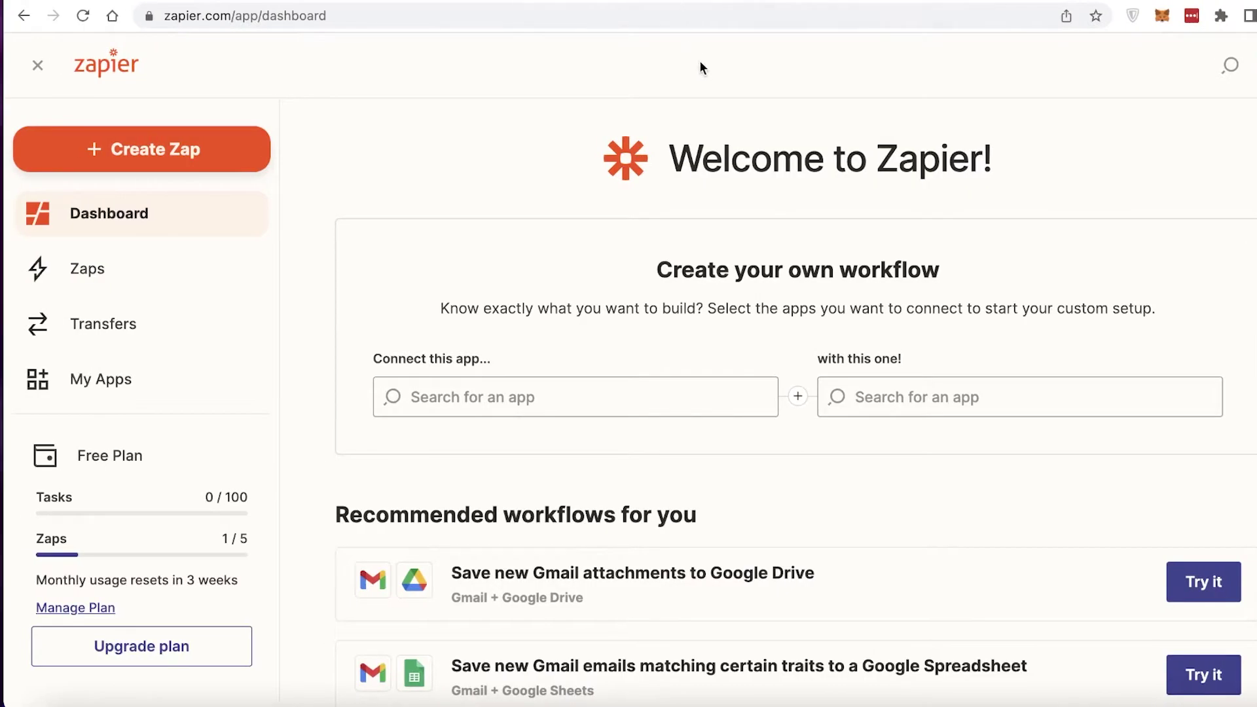
click(37, 66)
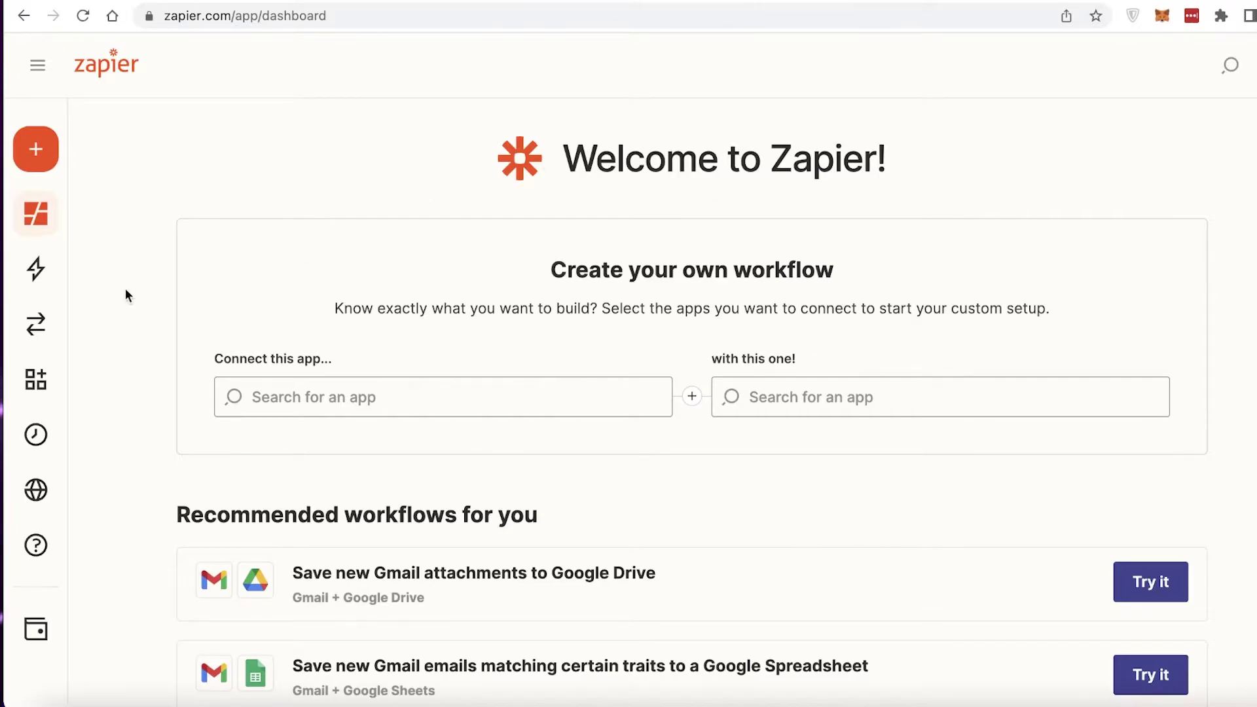
- Add a ninth Asana connection from My Apps and dismiss the confirmation notice
mouse_move(41, 382)
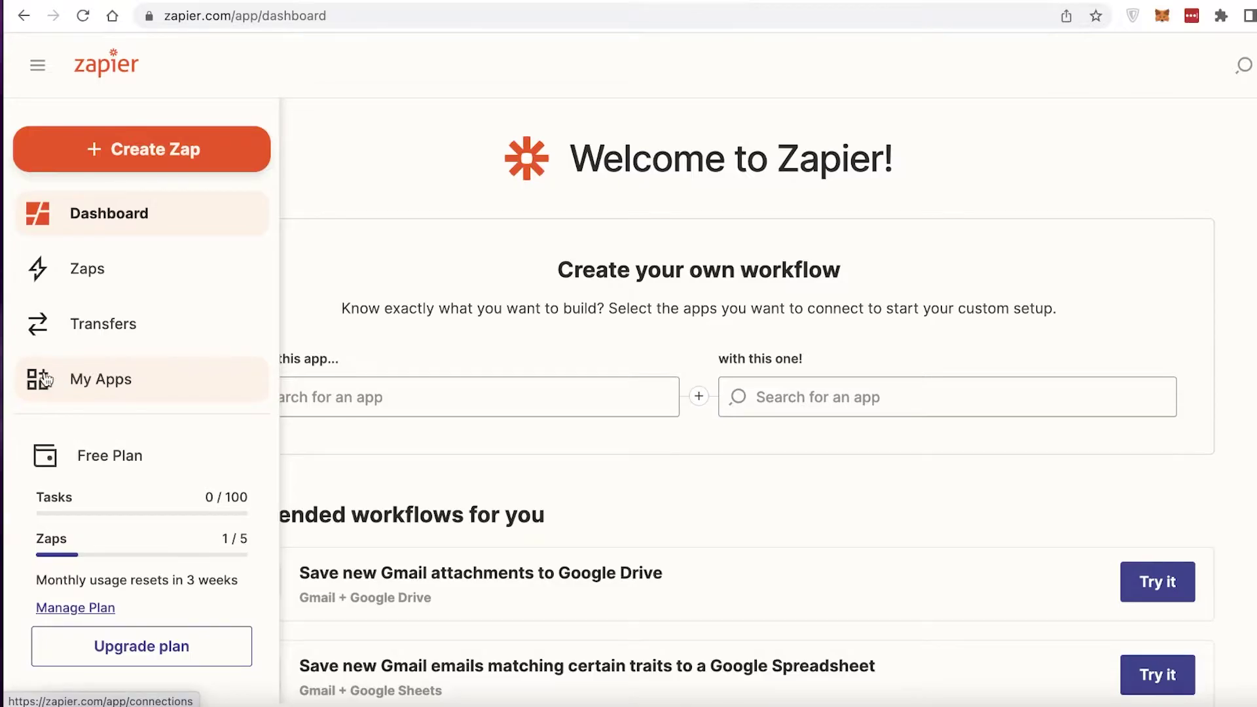
click(78, 393)
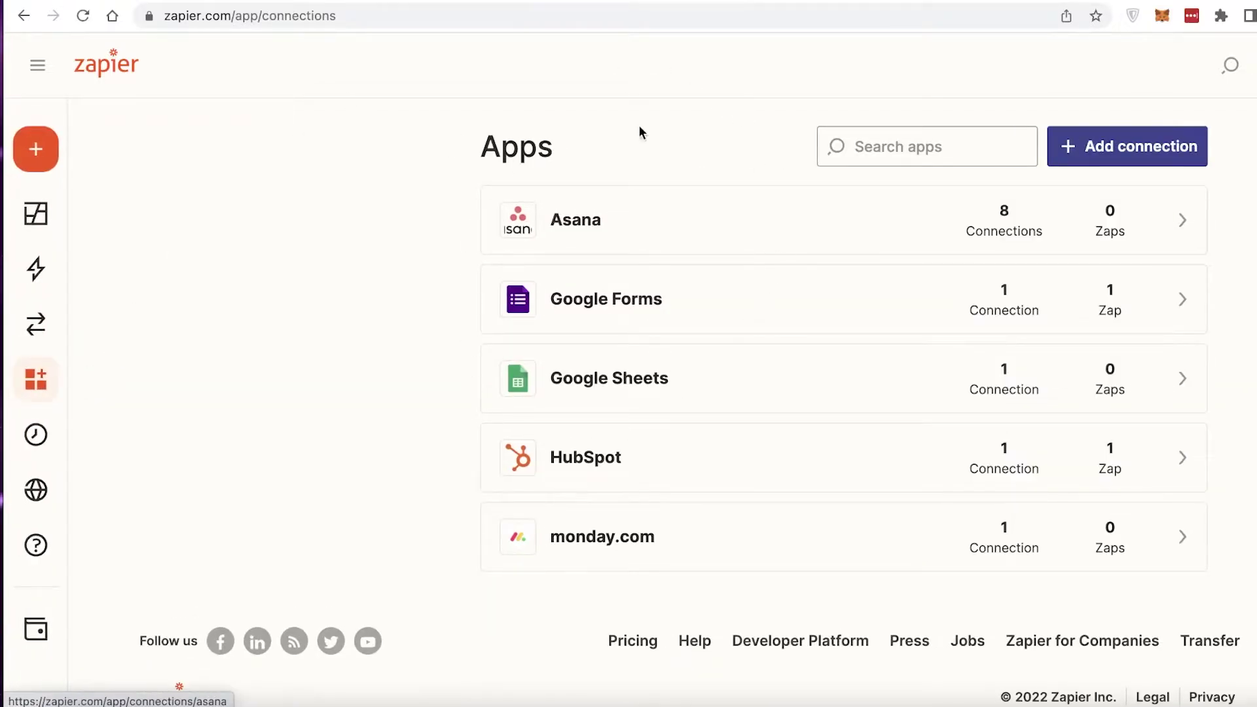
click(914, 148)
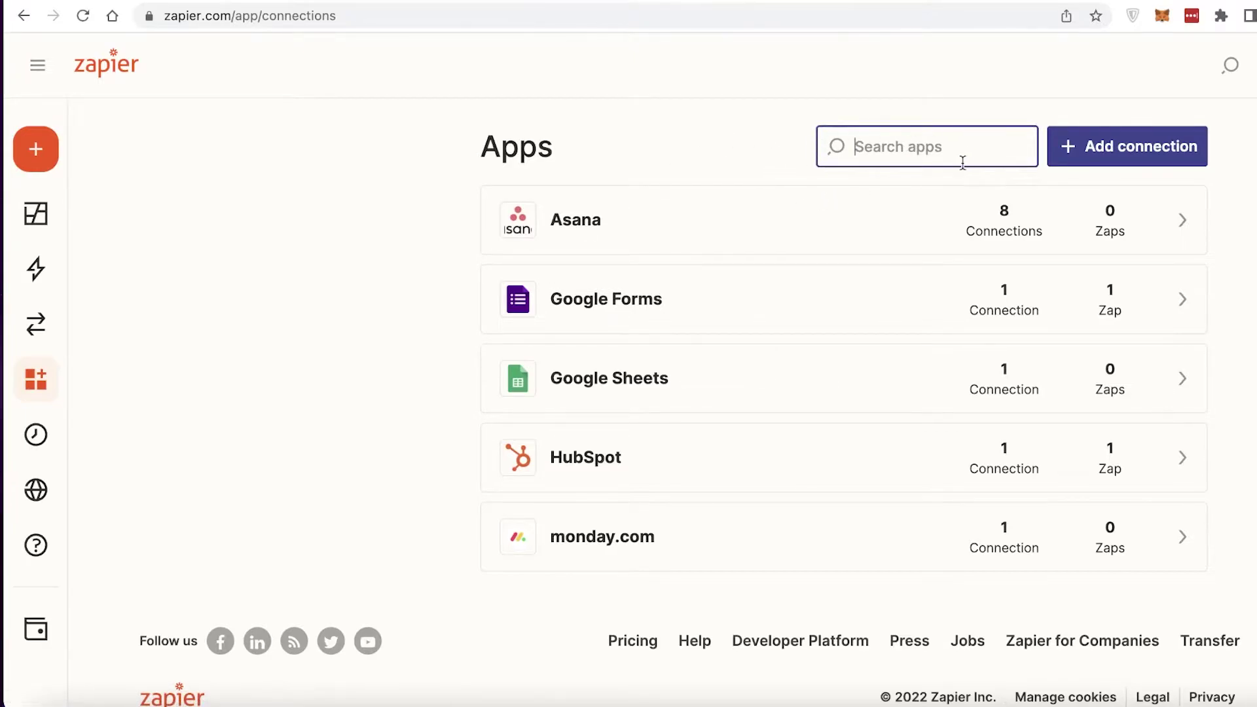
click(773, 226)
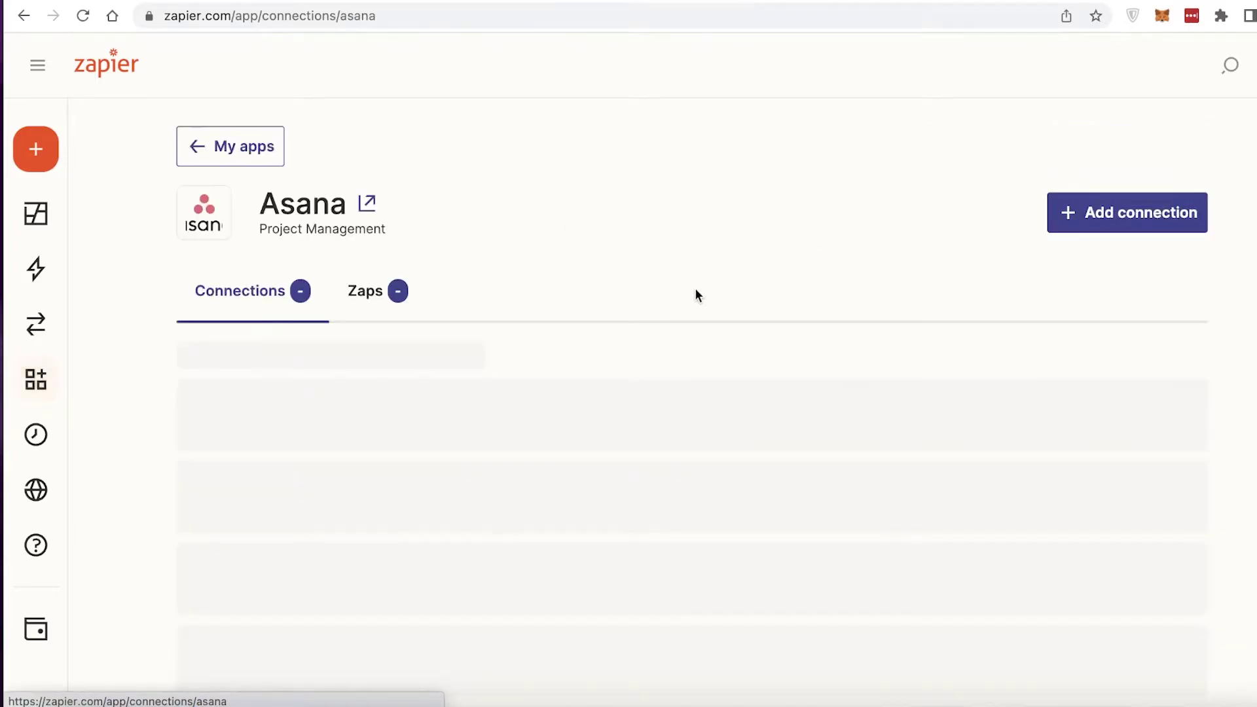
click(1133, 214)
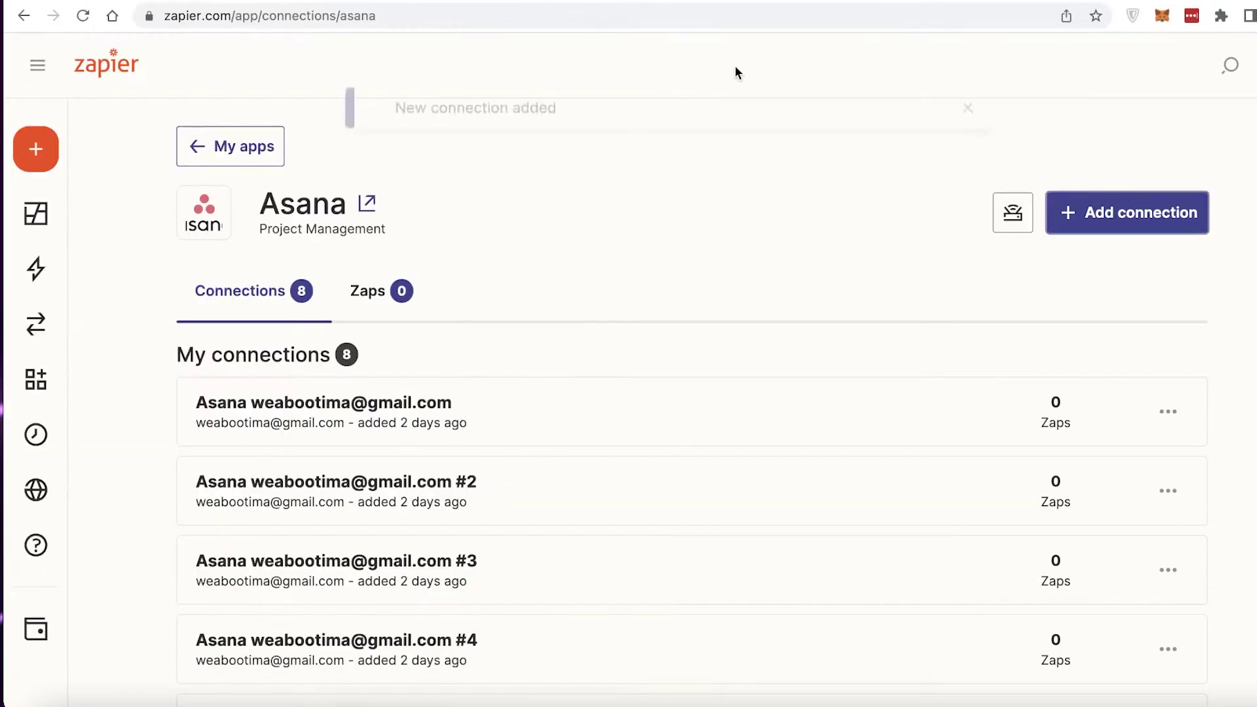
click(968, 112)
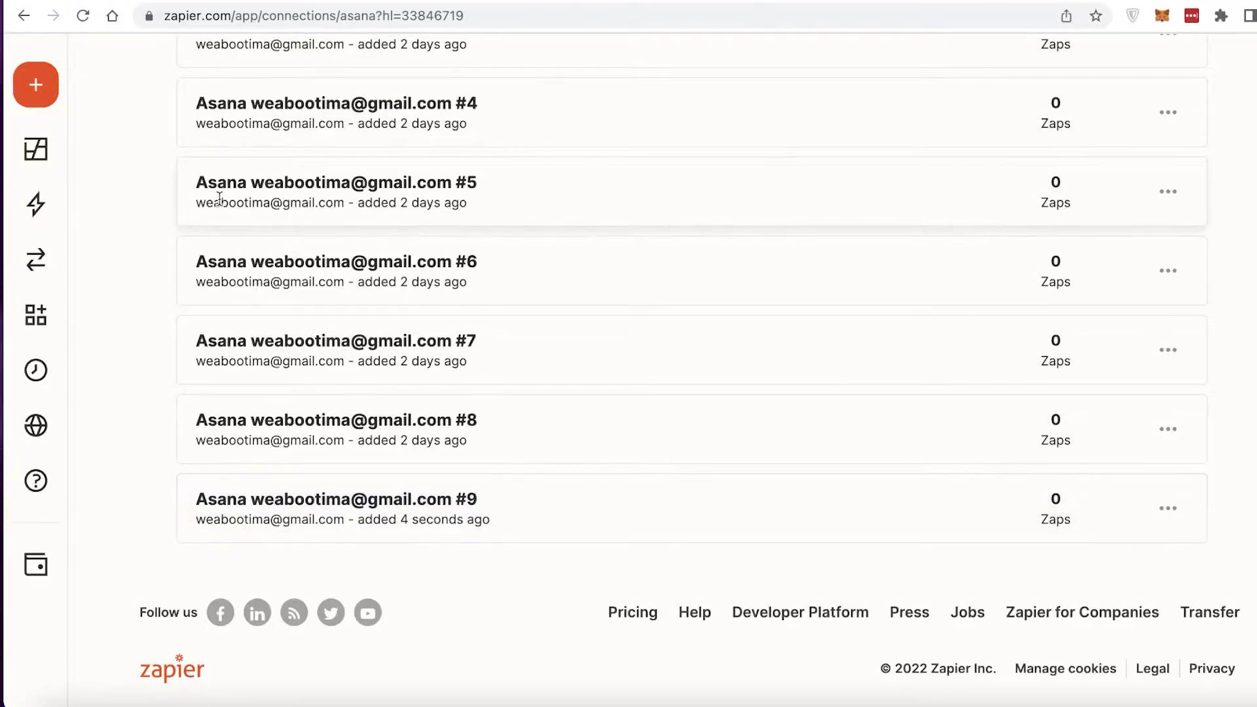
mouse_move(98, 374)
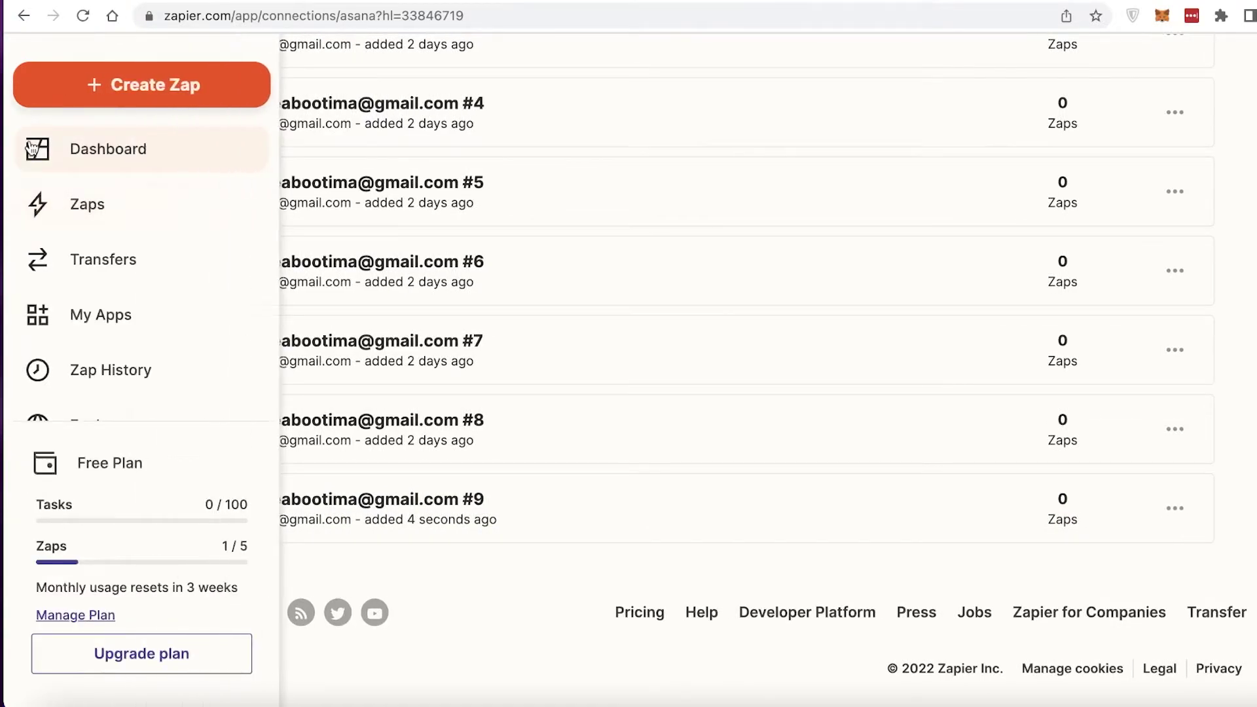
- Add a second Google Sheets connection, authorizing with the first Google account
click(122, 337)
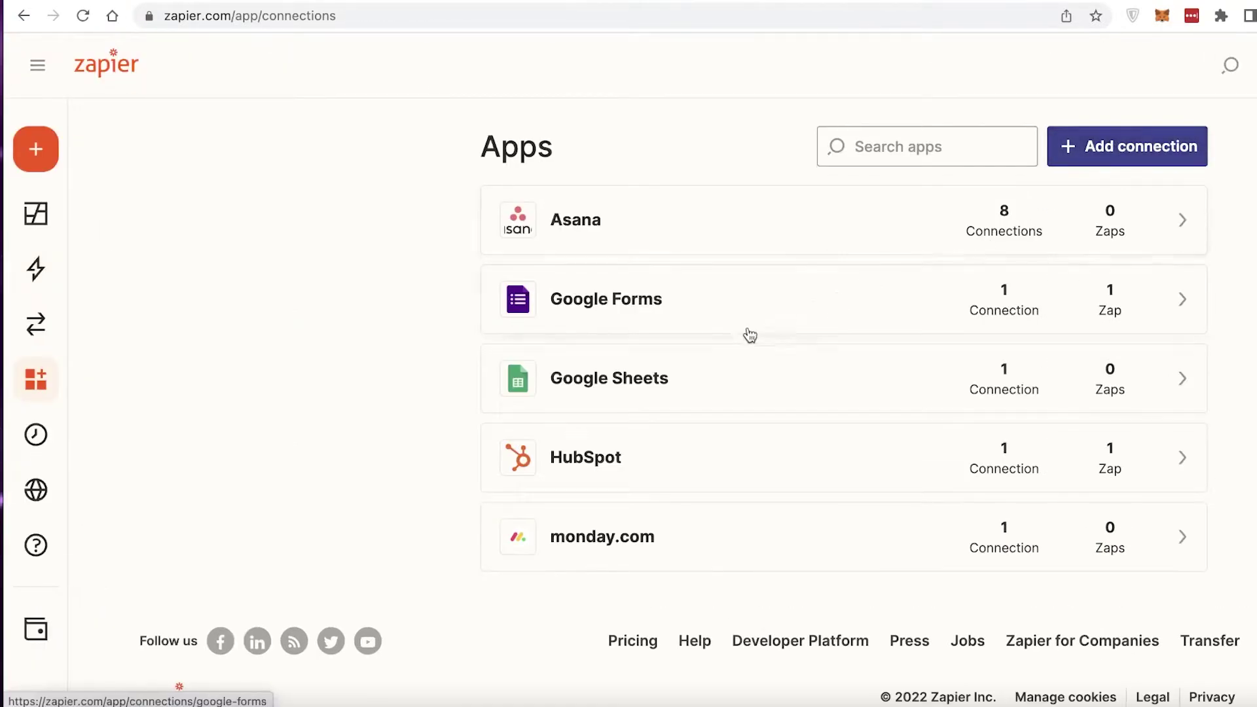
click(698, 401)
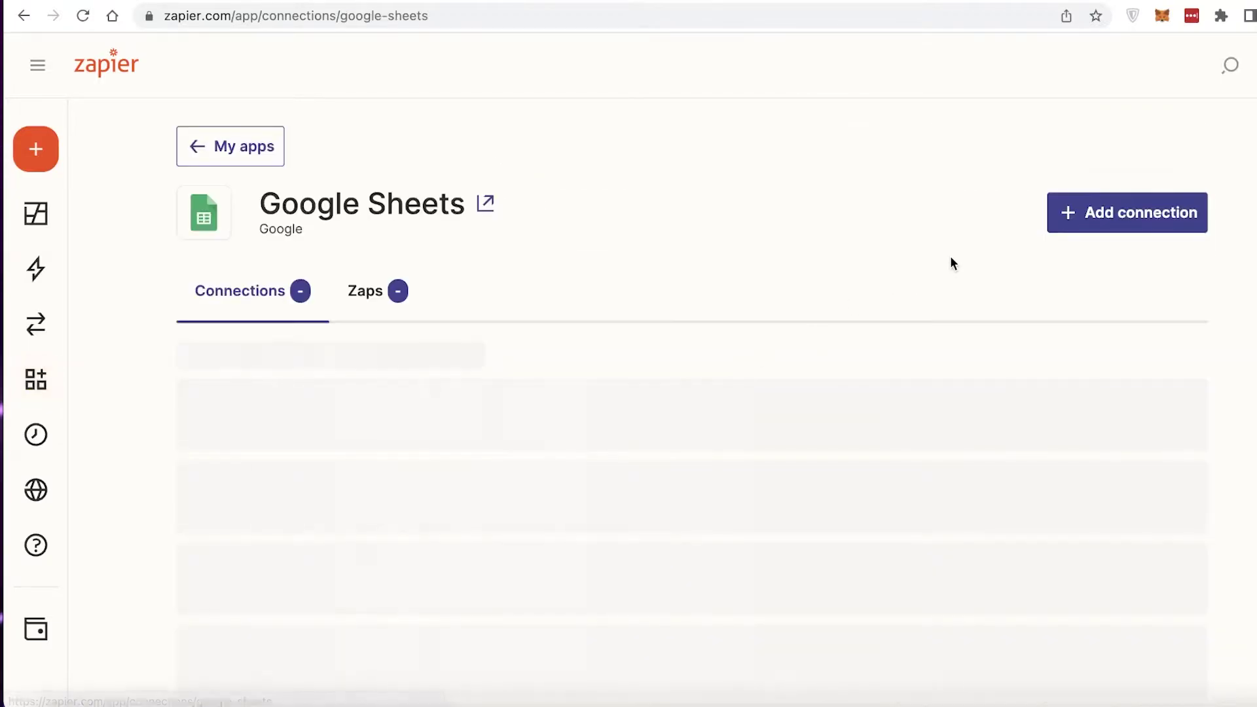
click(1154, 228)
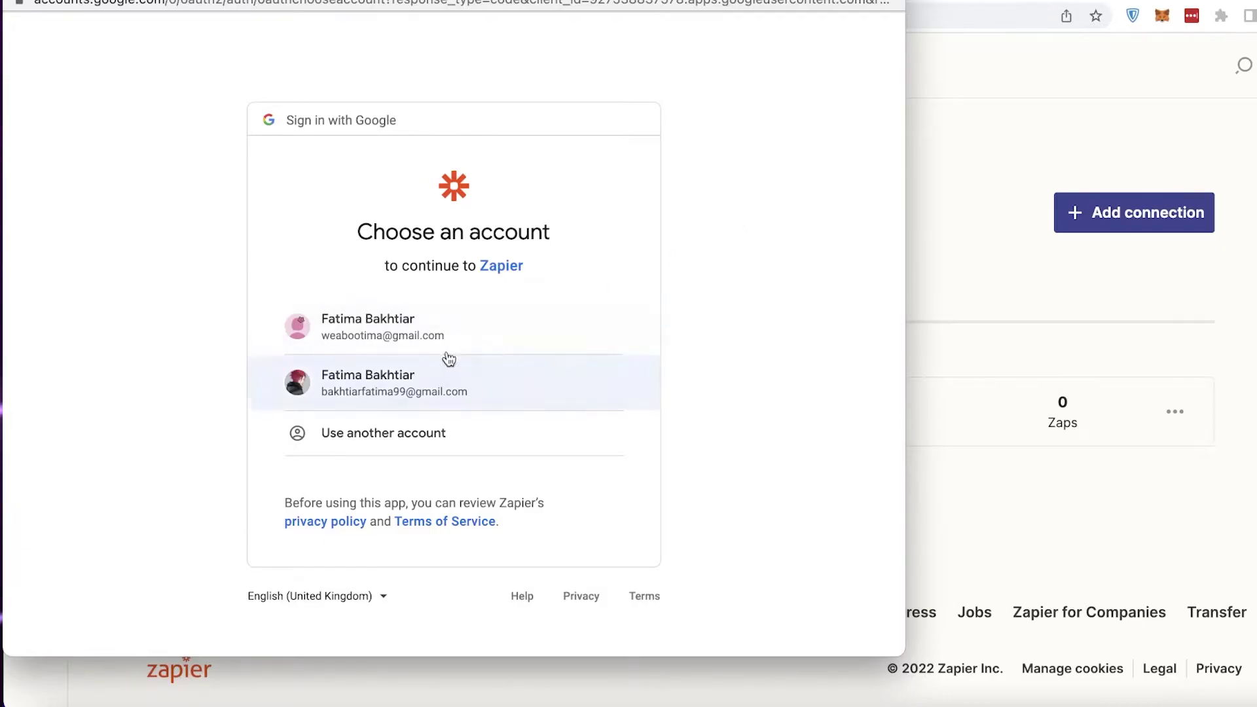
click(451, 330)
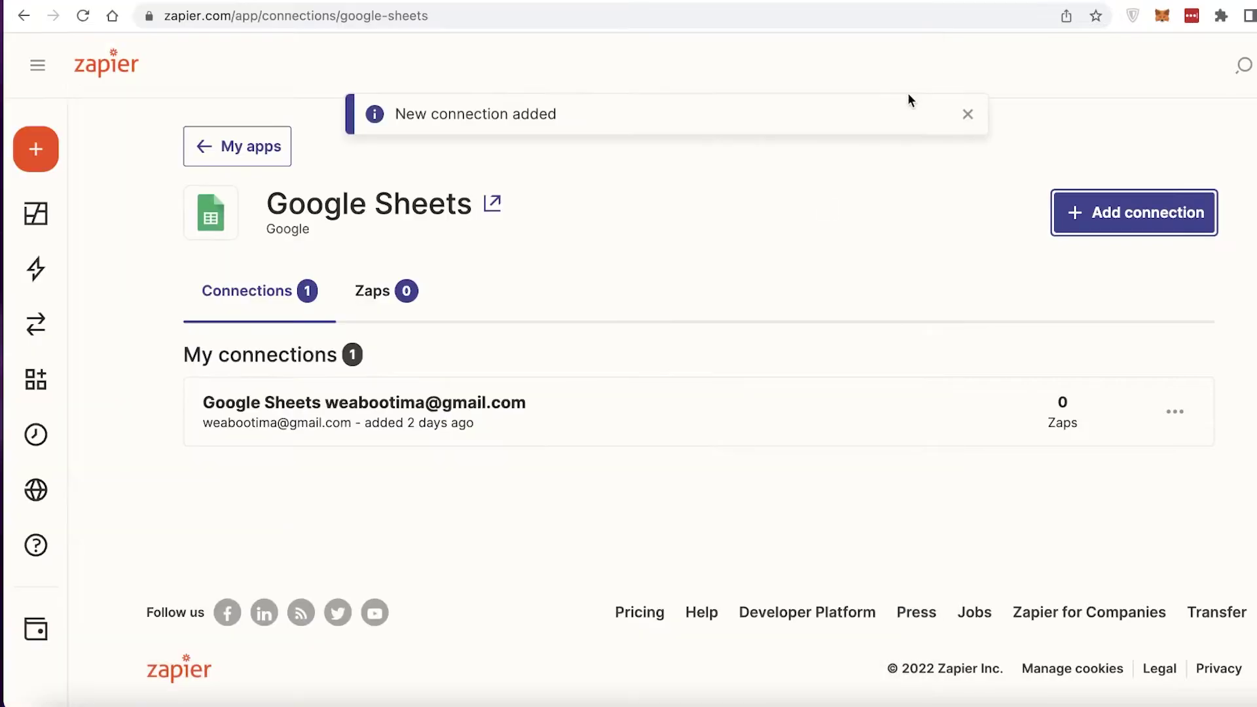
mouse_move(33, 338)
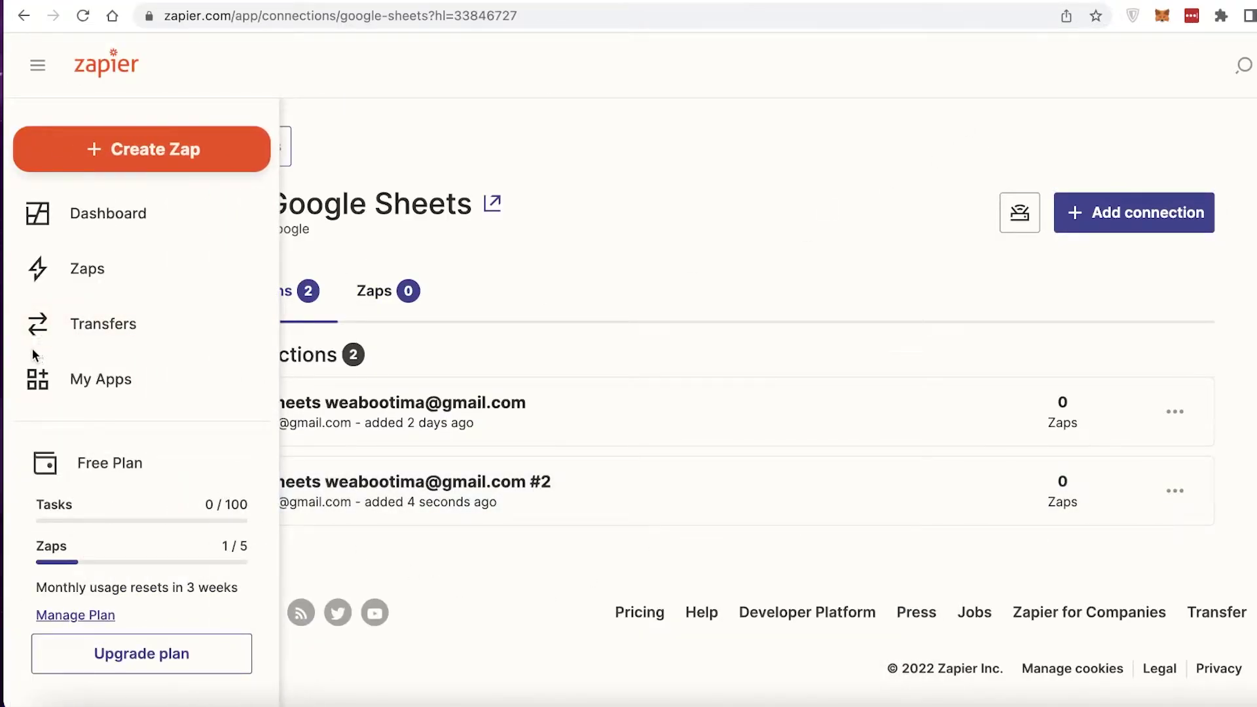
- From the Zapier dashboard, create a new Untitled Zap
click(126, 225)
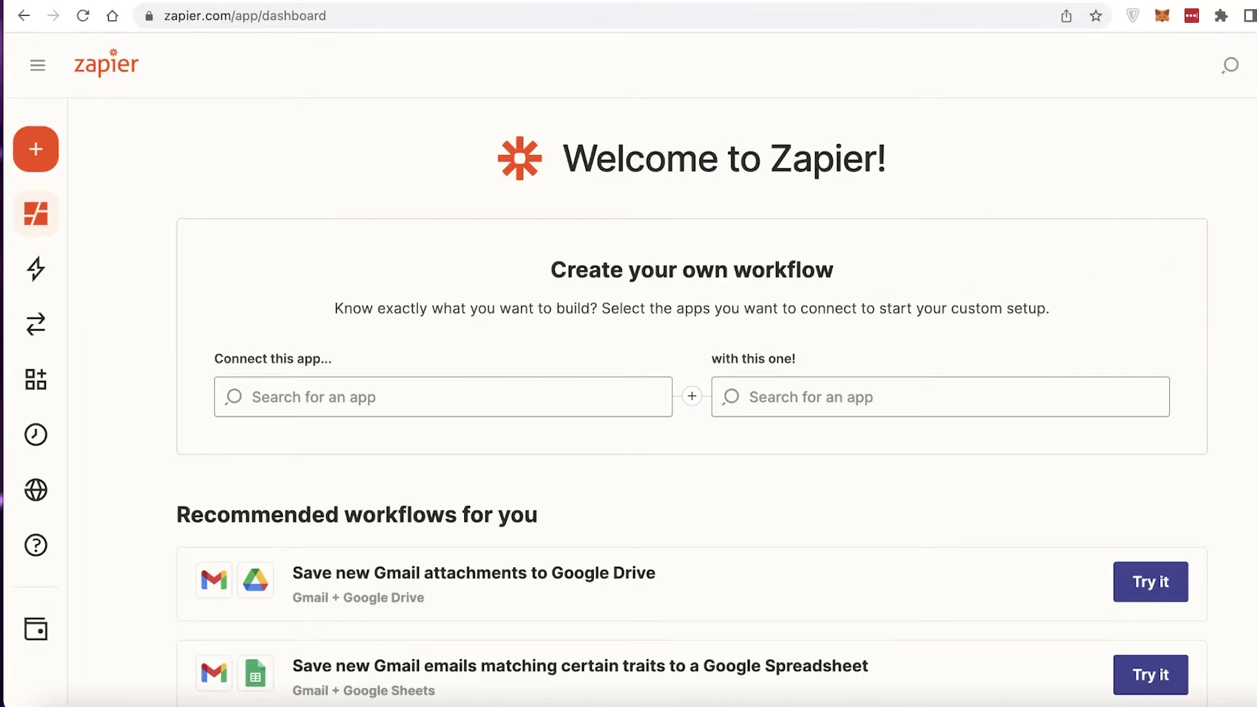
mouse_move(36, 186)
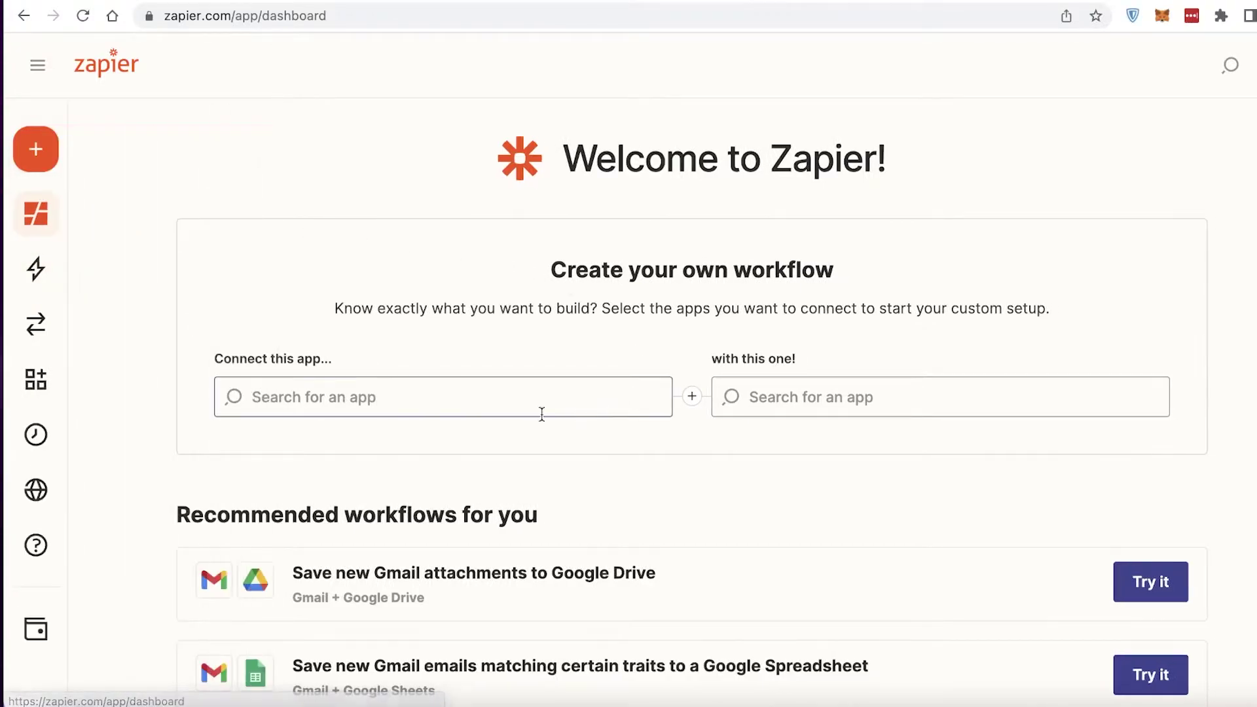
mouse_move(62, 298)
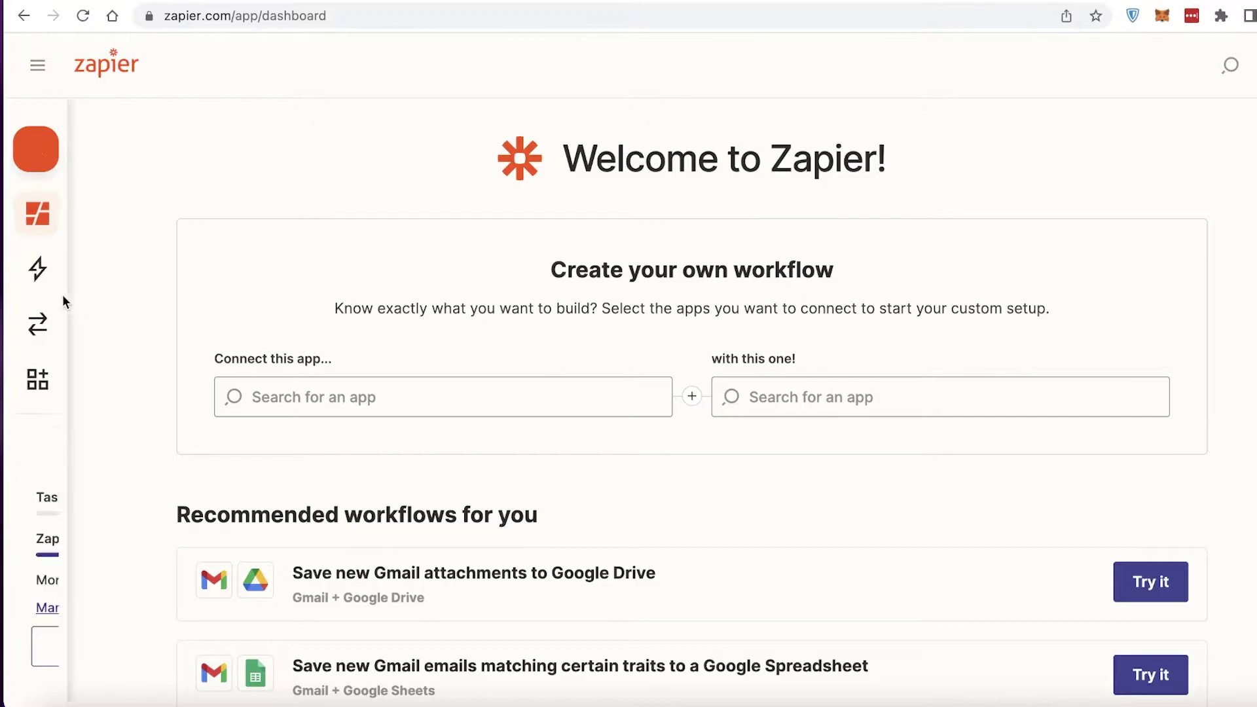
click(68, 153)
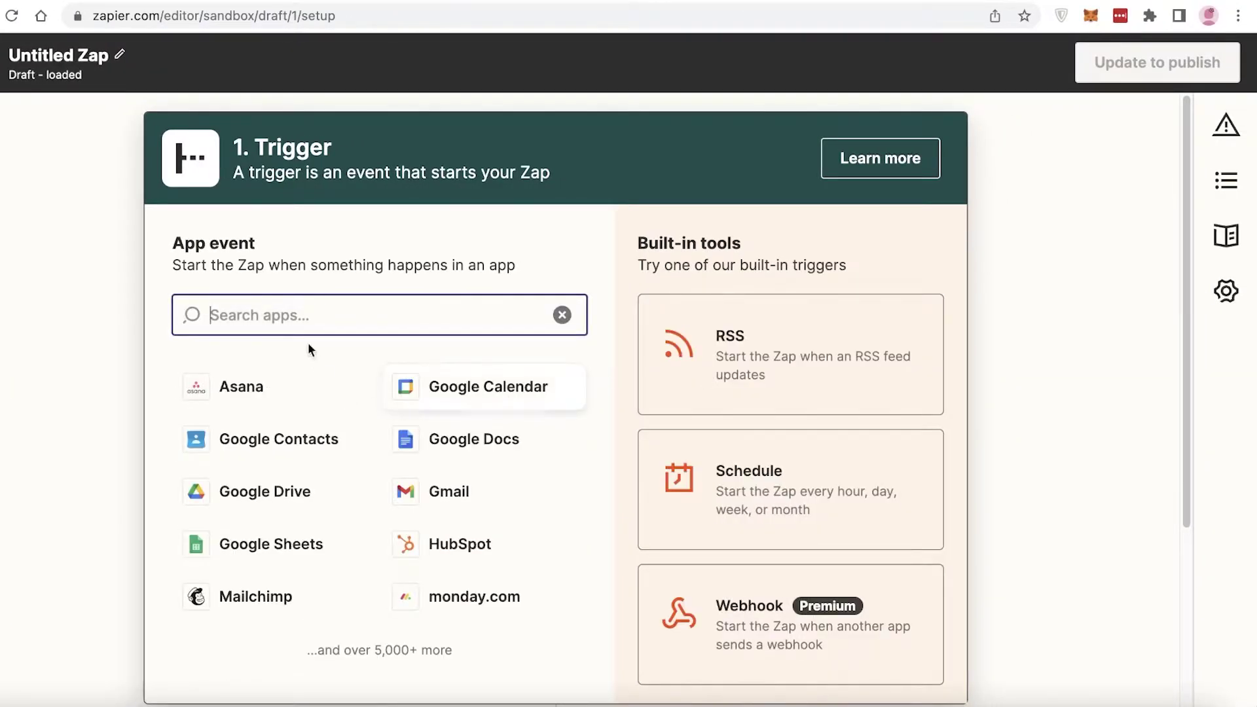
- Set the trigger to Asana New Project using Asana account #9
click(231, 393)
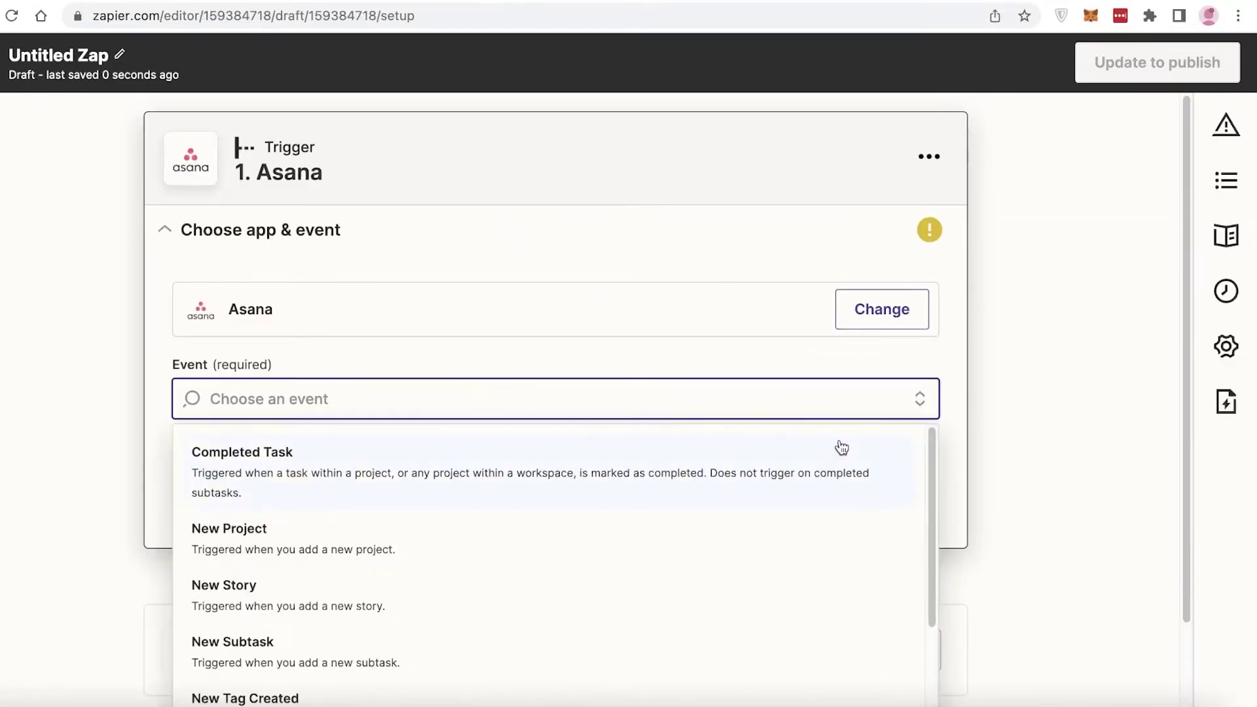
click(594, 527)
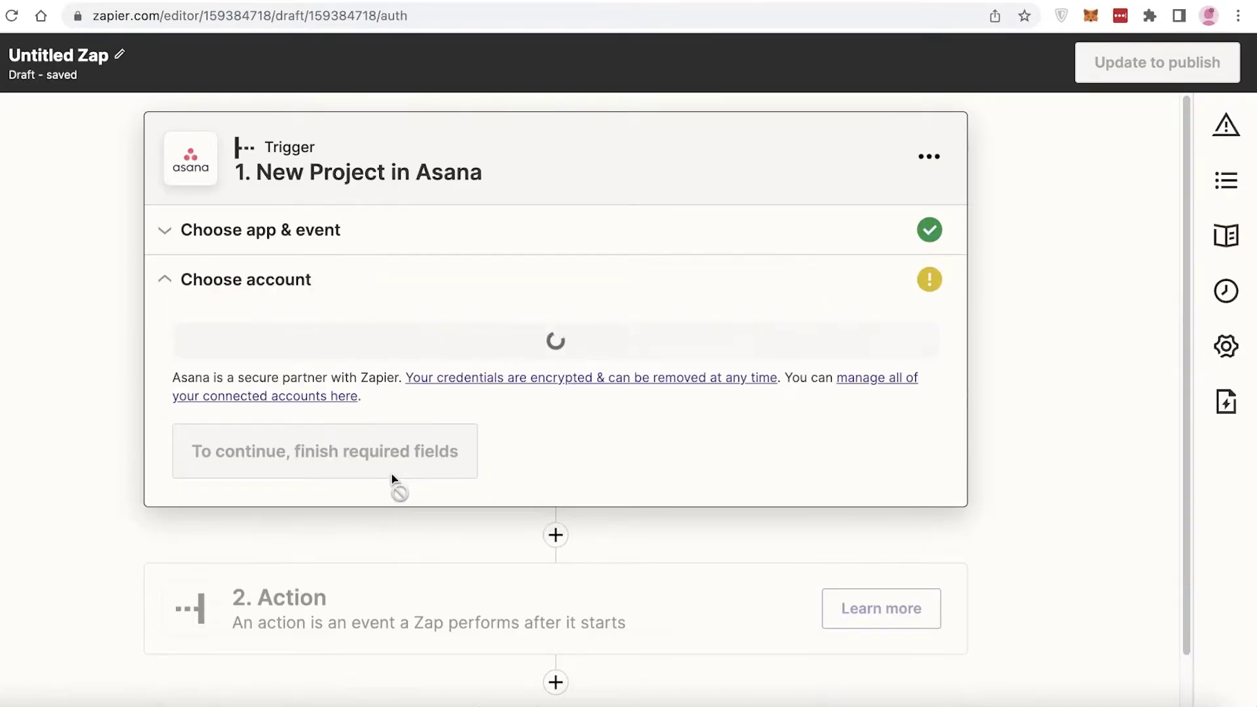
click(298, 370)
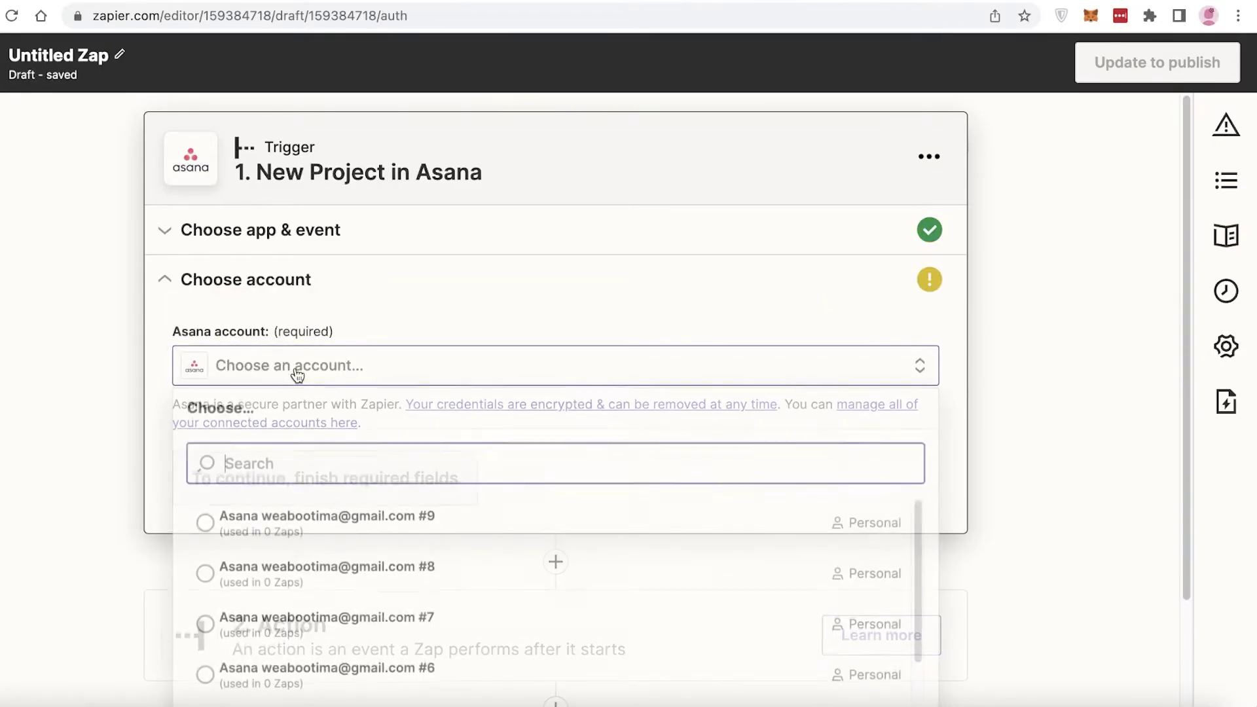
click(280, 521)
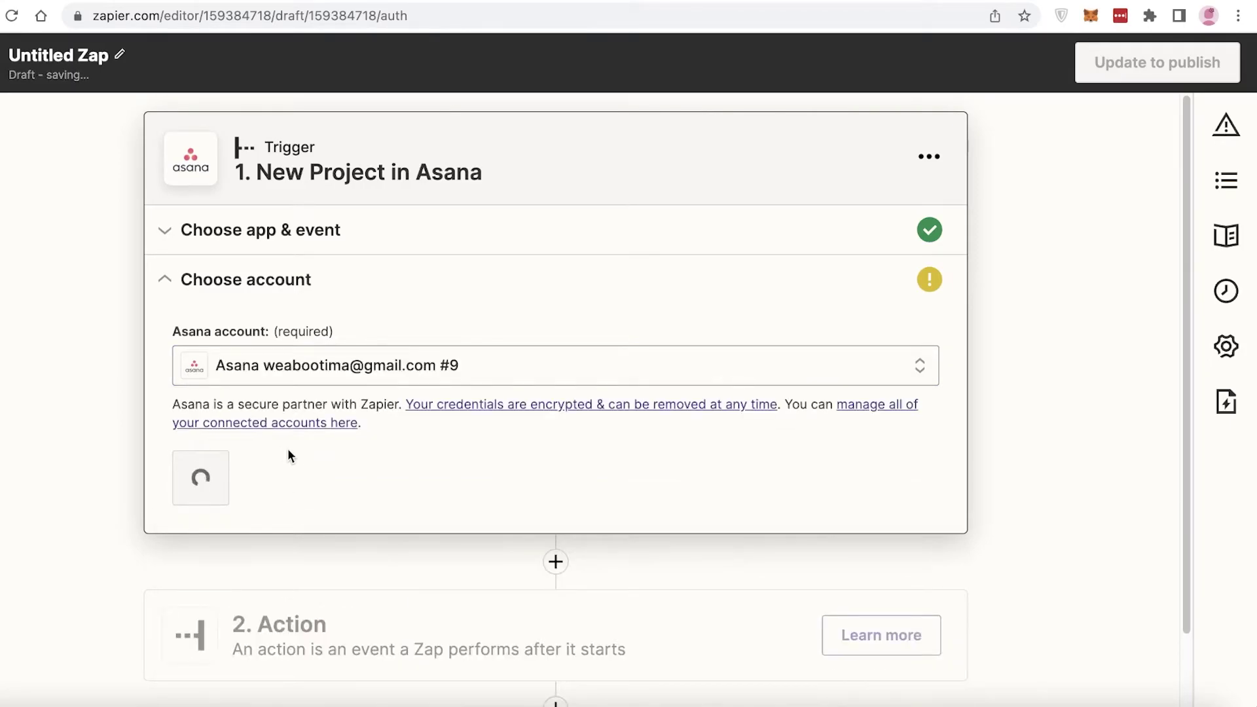
click(326, 430)
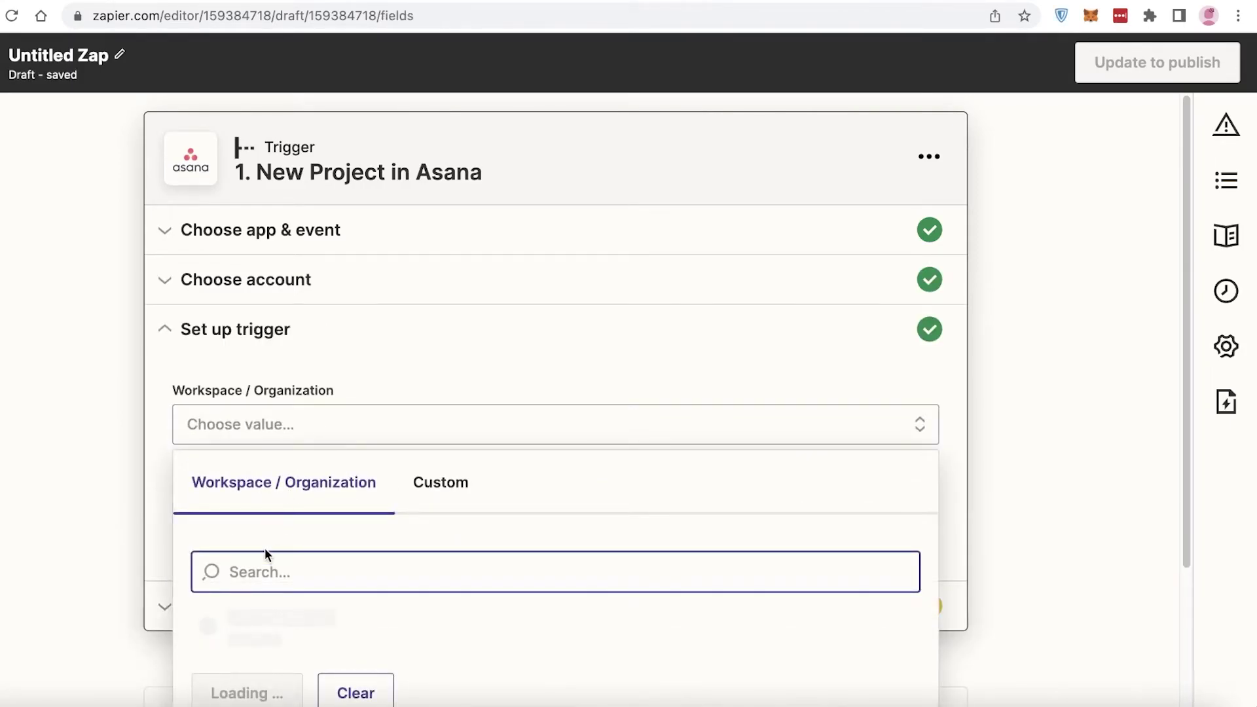
click(1020, 393)
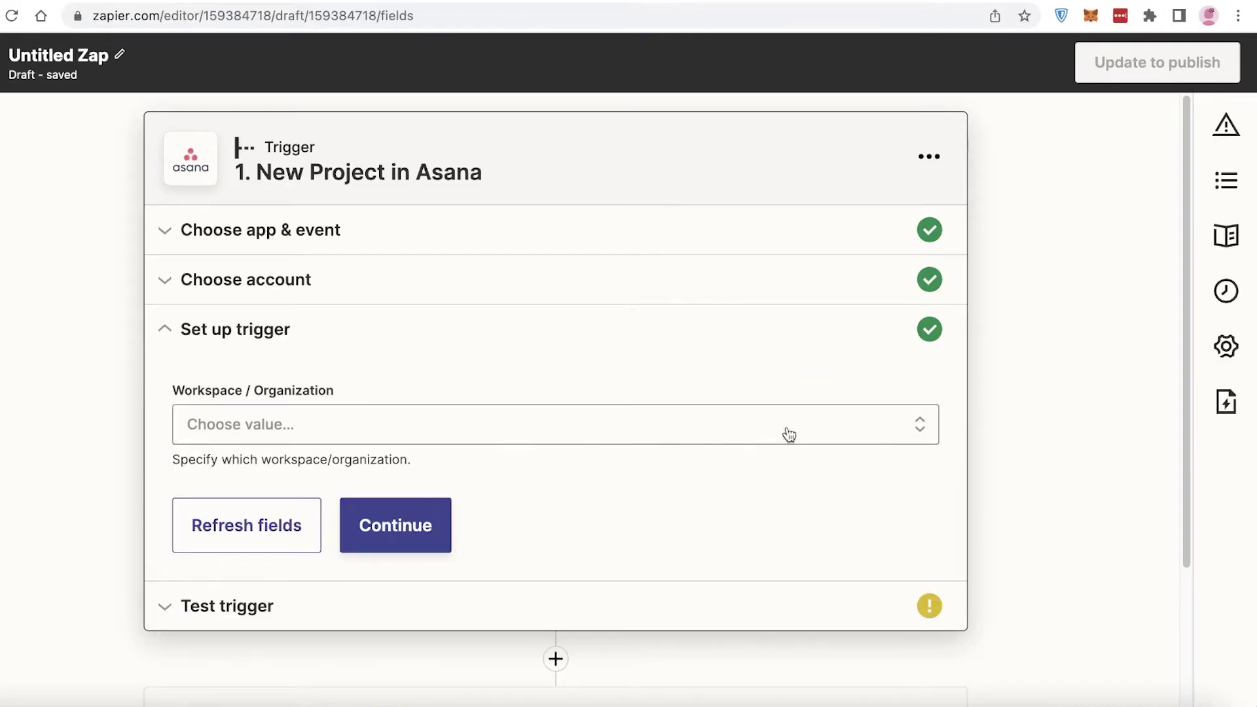
drag(1184, 269, 1148, 391)
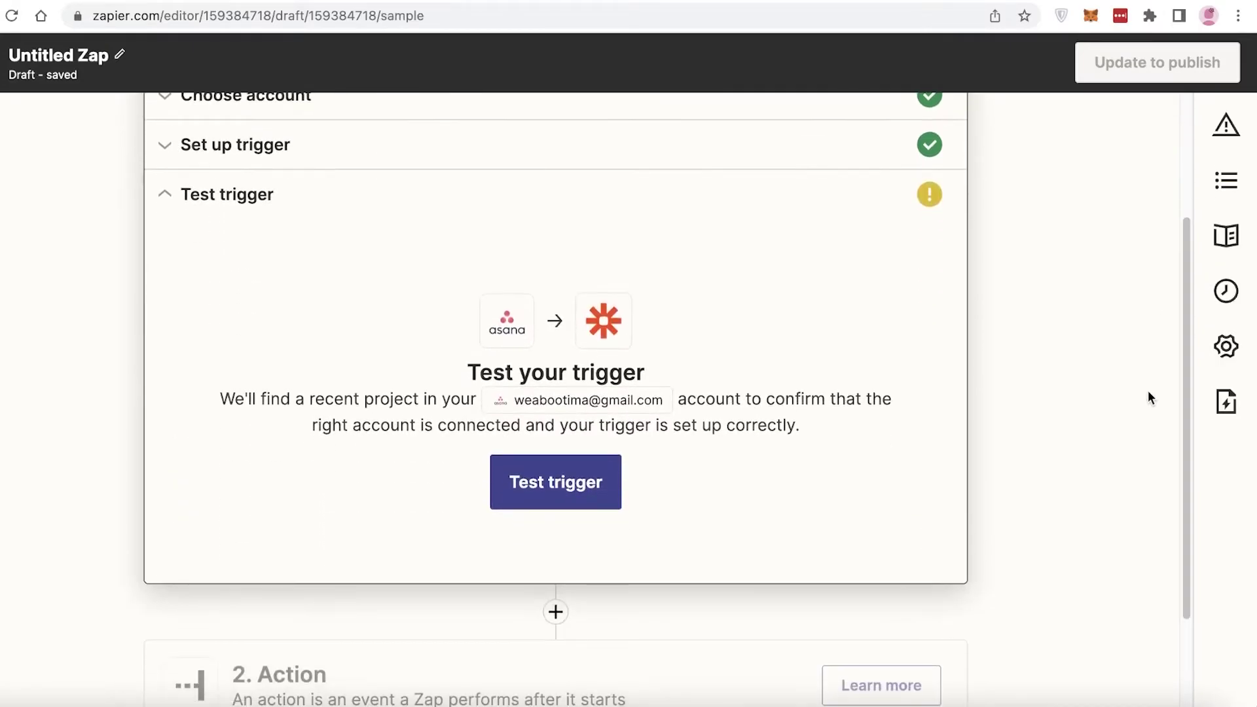
- Test the trigger to fetch a sample project and continue to the action
click(528, 501)
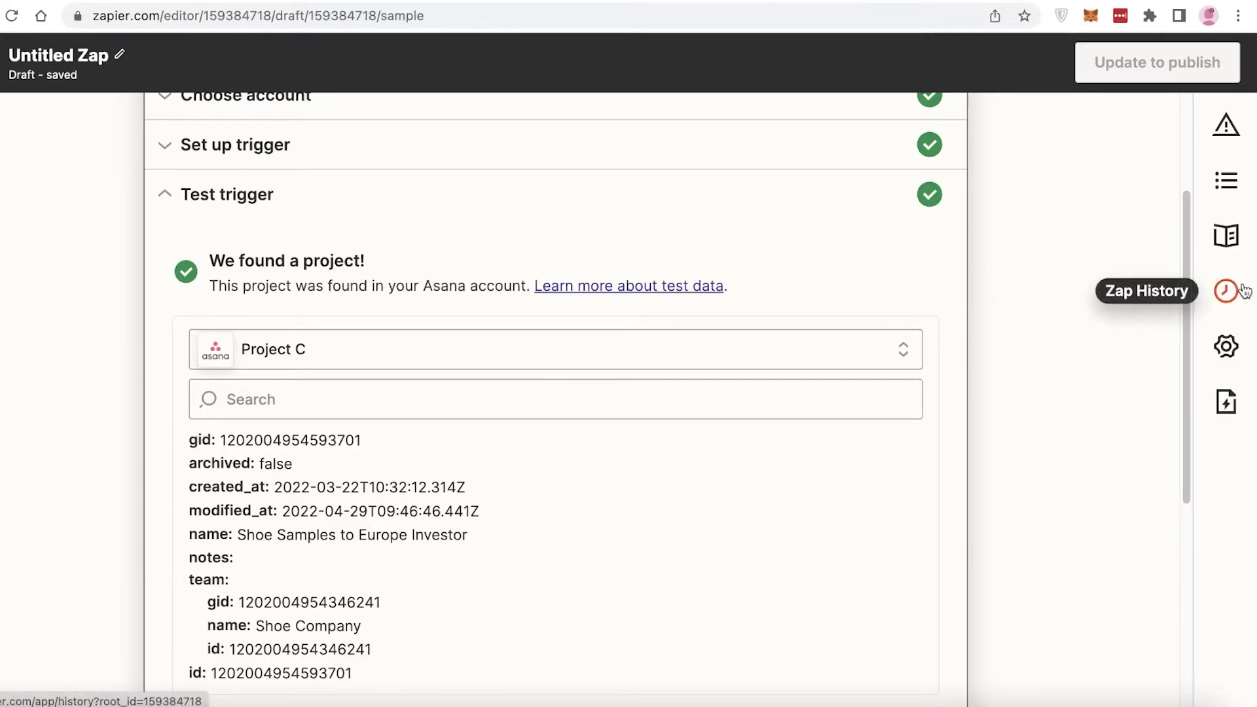
scroll(692, 494, down, 4)
click(655, 515)
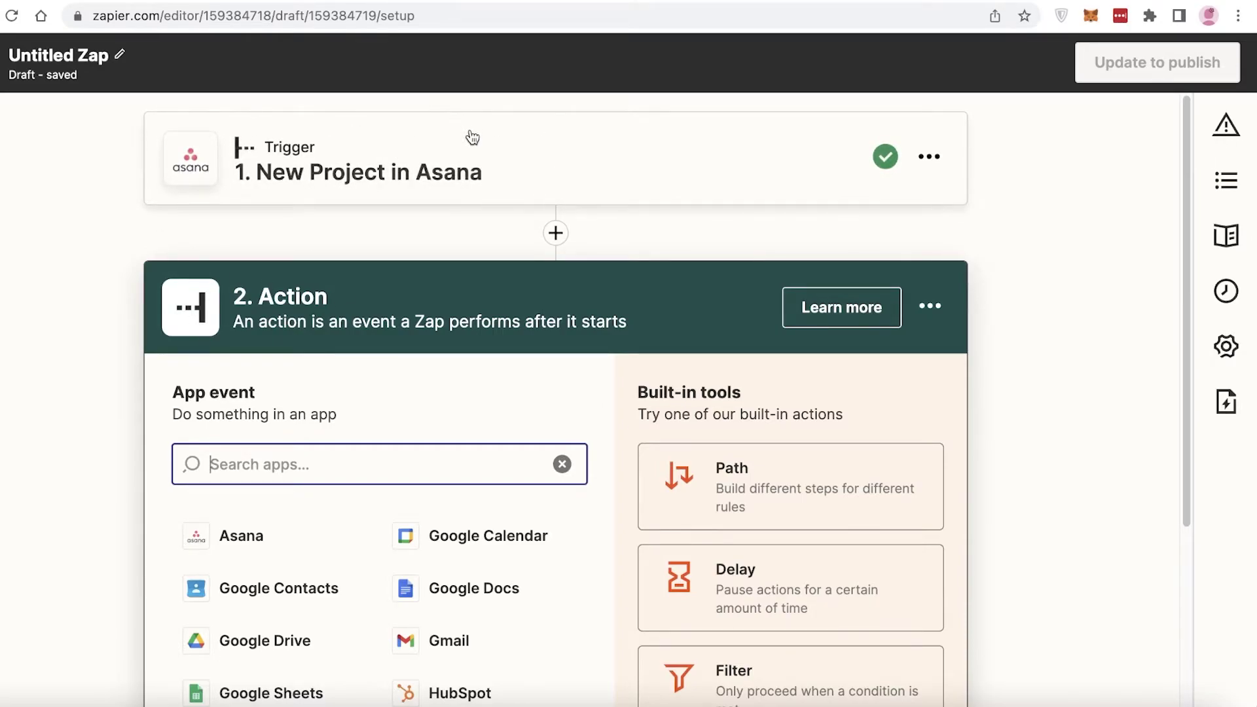
- Set the action to Google Sheets Create Worksheet using the second Sheets account
scroll(1184, 207, down, 1)
drag(1185, 207, 1071, 298)
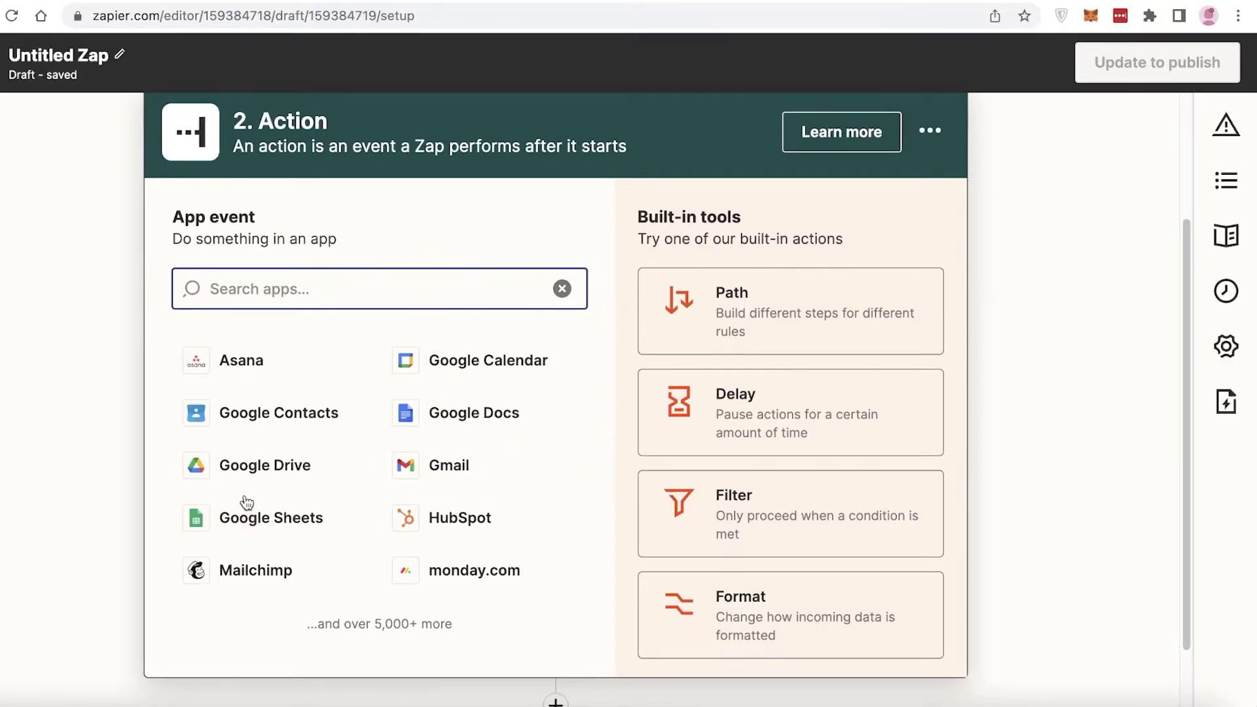
click(236, 531)
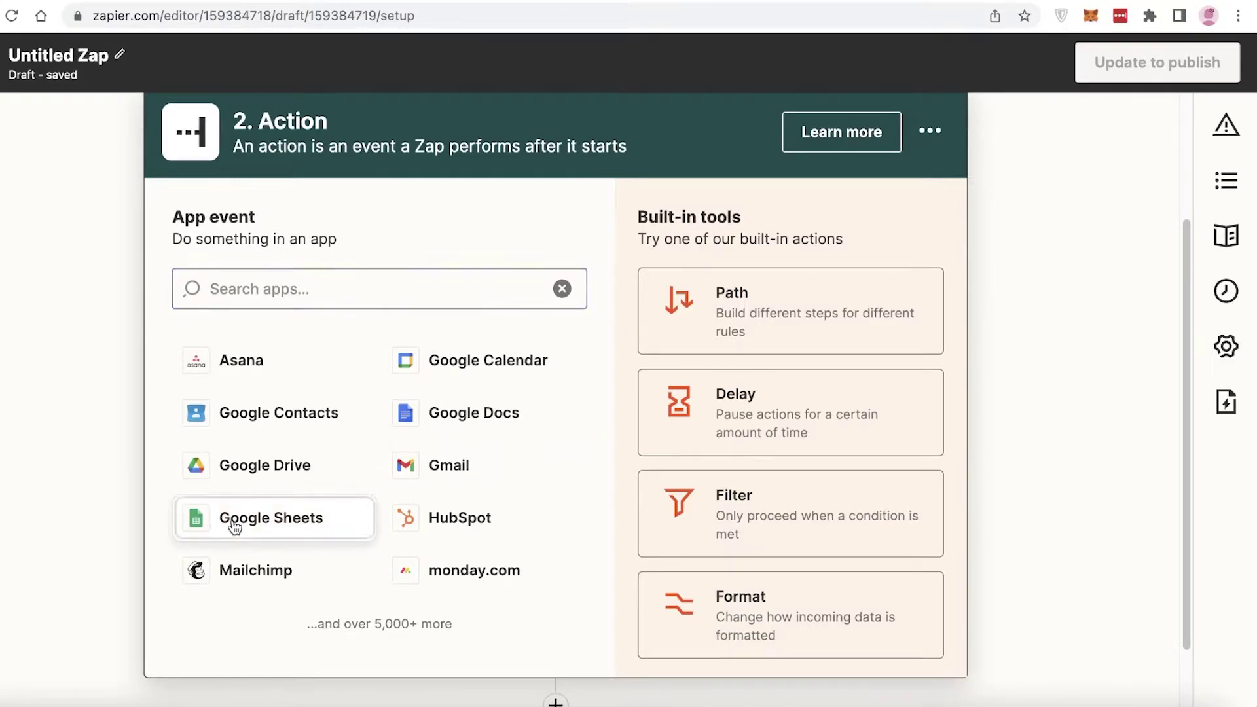
click(348, 481)
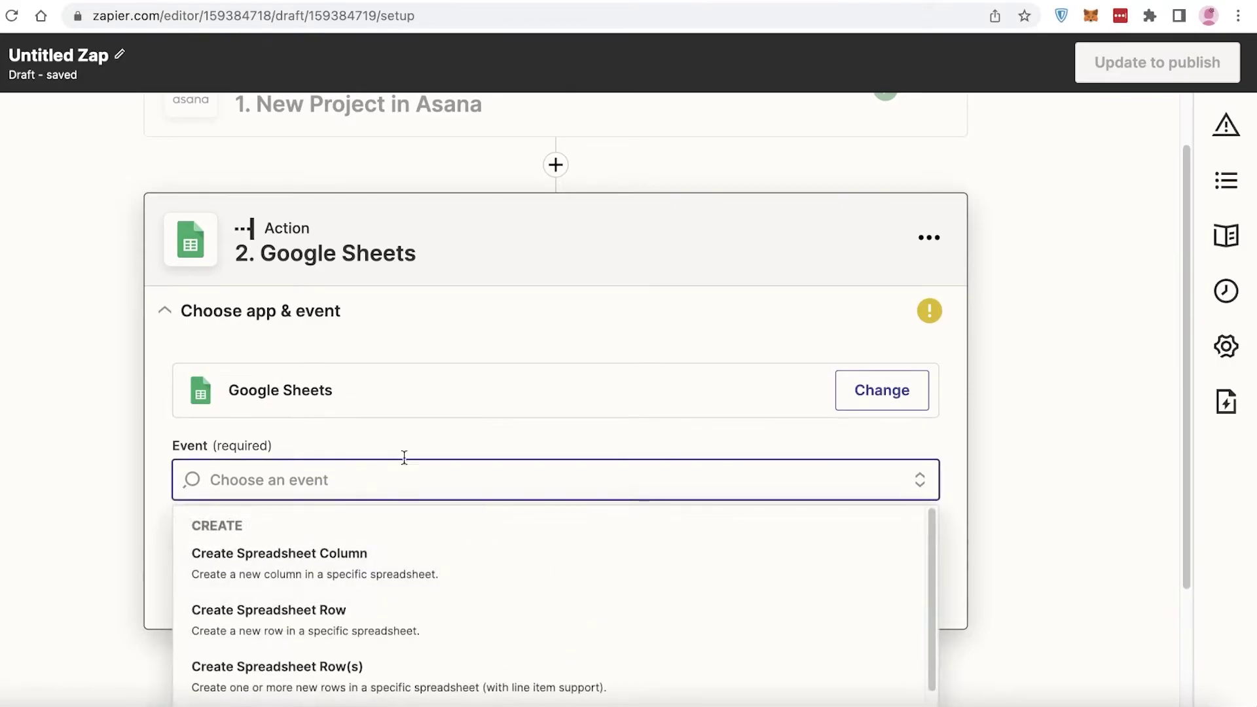
drag(1182, 229, 1192, 393)
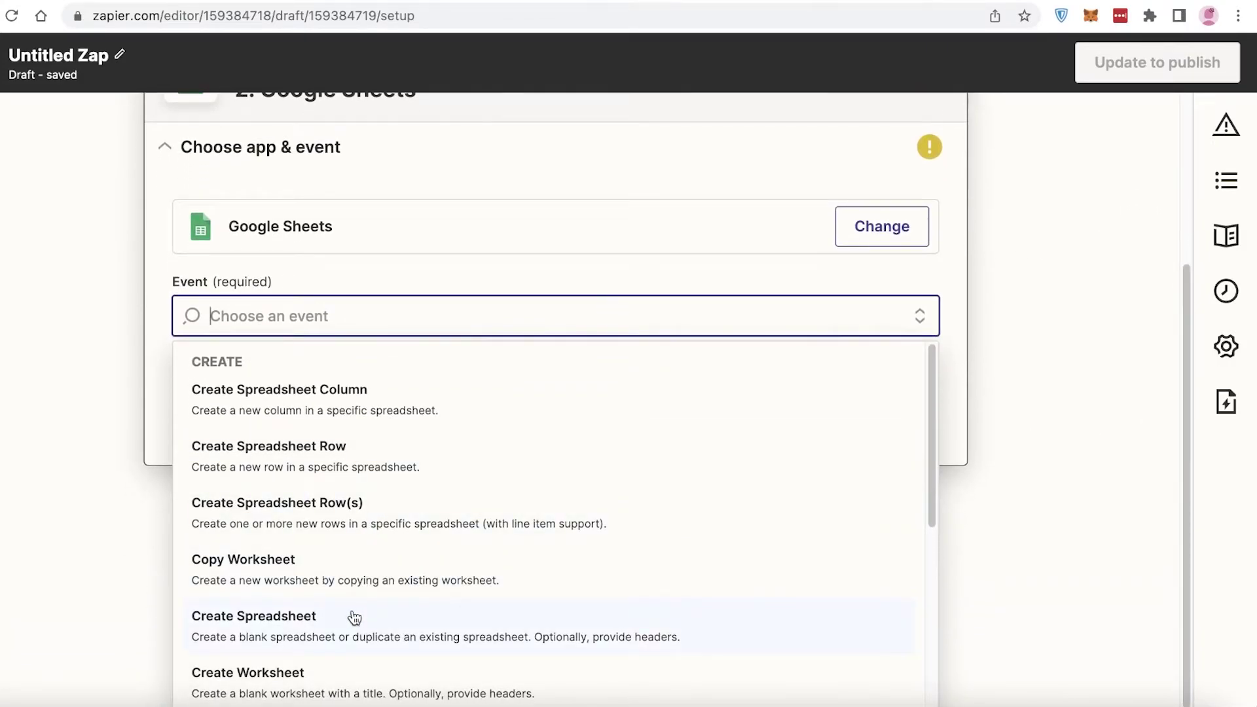
click(262, 677)
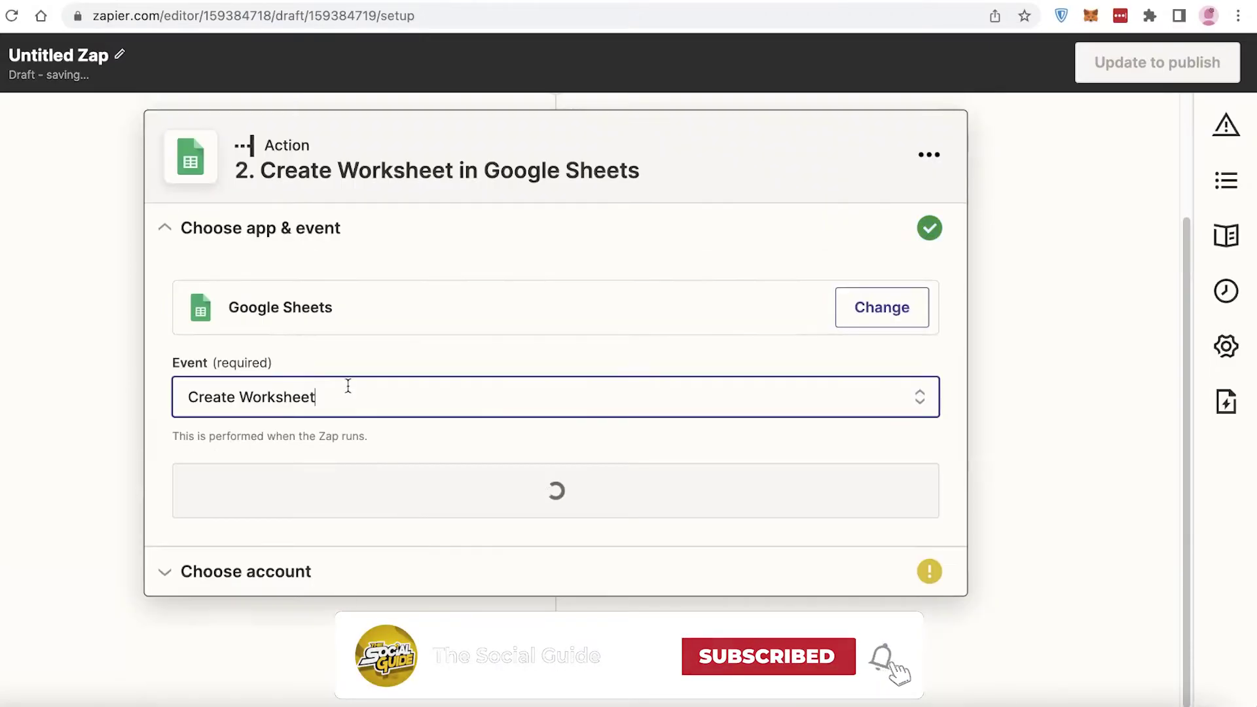
click(281, 511)
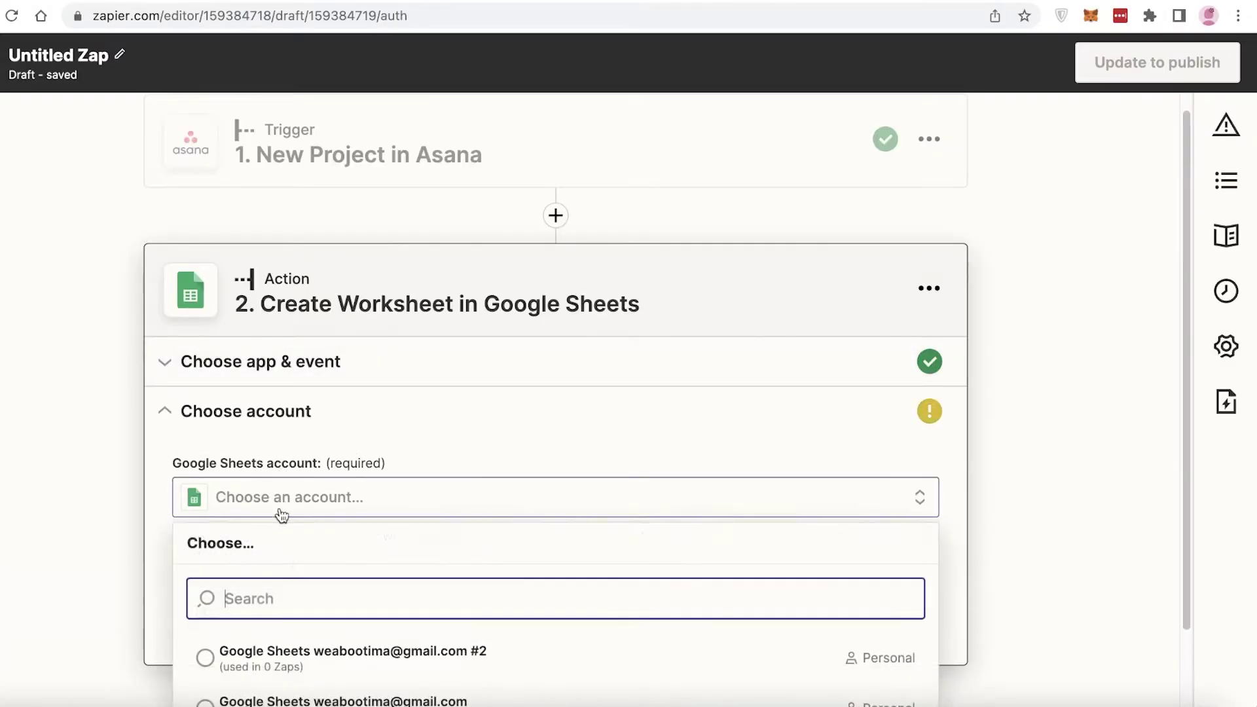
click(292, 642)
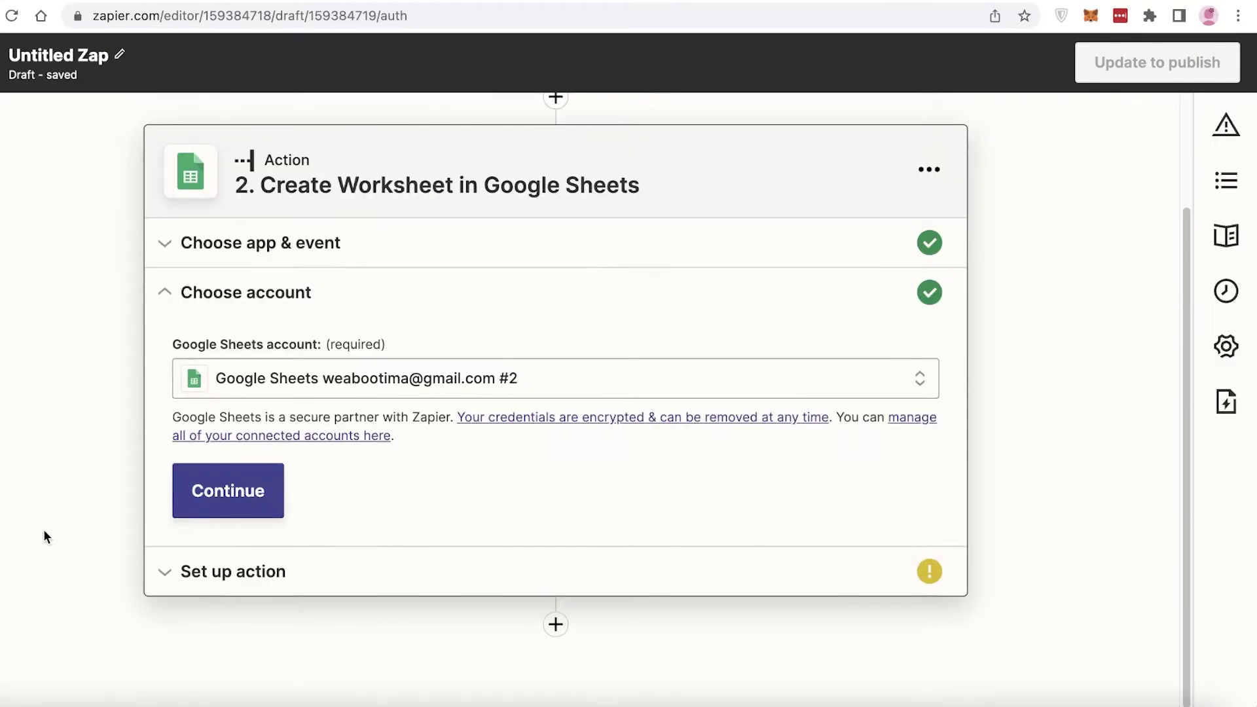
click(210, 491)
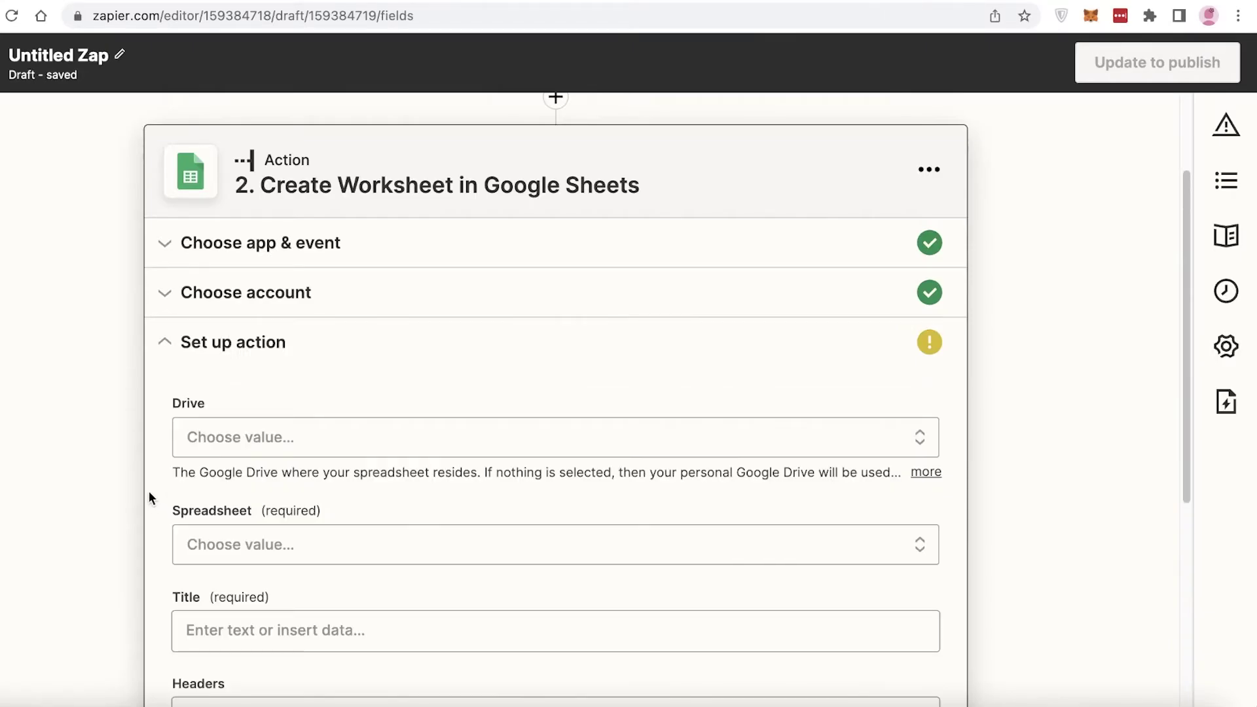
- Title the worksheet 'Zapier Sample' and look over the Drive, Headers and Overwrite options
click(326, 438)
click(1082, 351)
scroll(1101, 383, down, 3)
click(259, 410)
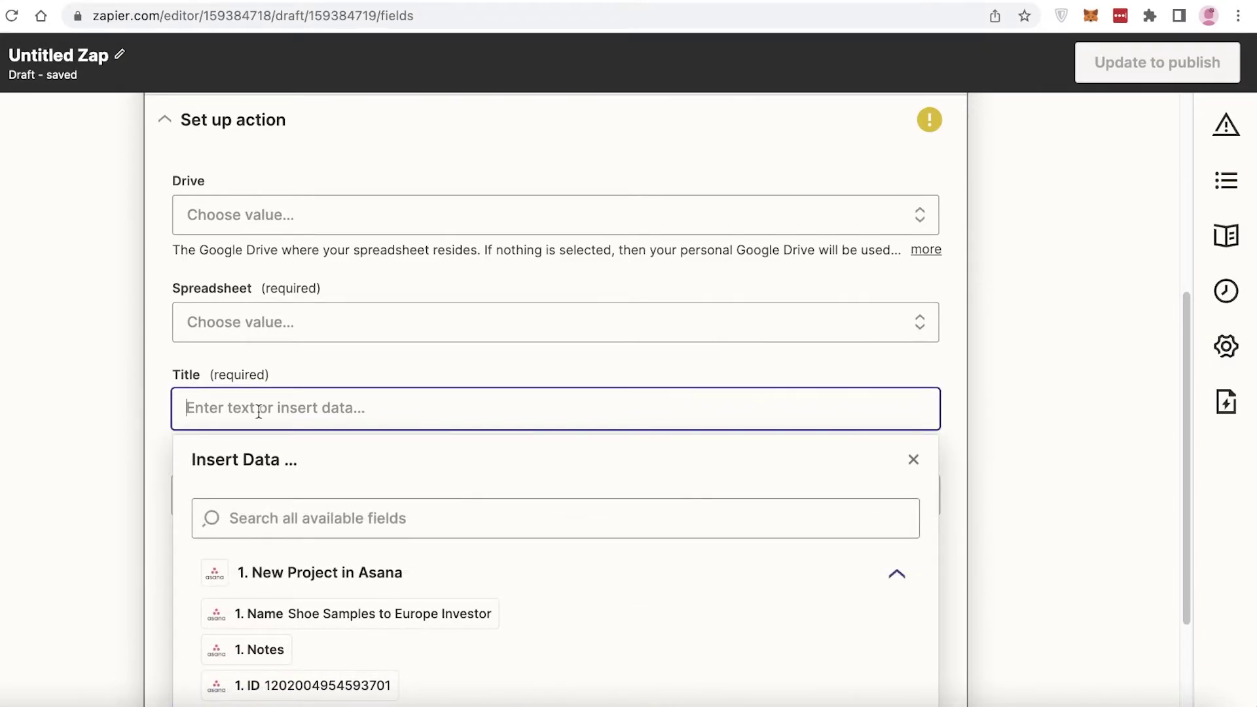
text(Zapier Sample)
click(360, 513)
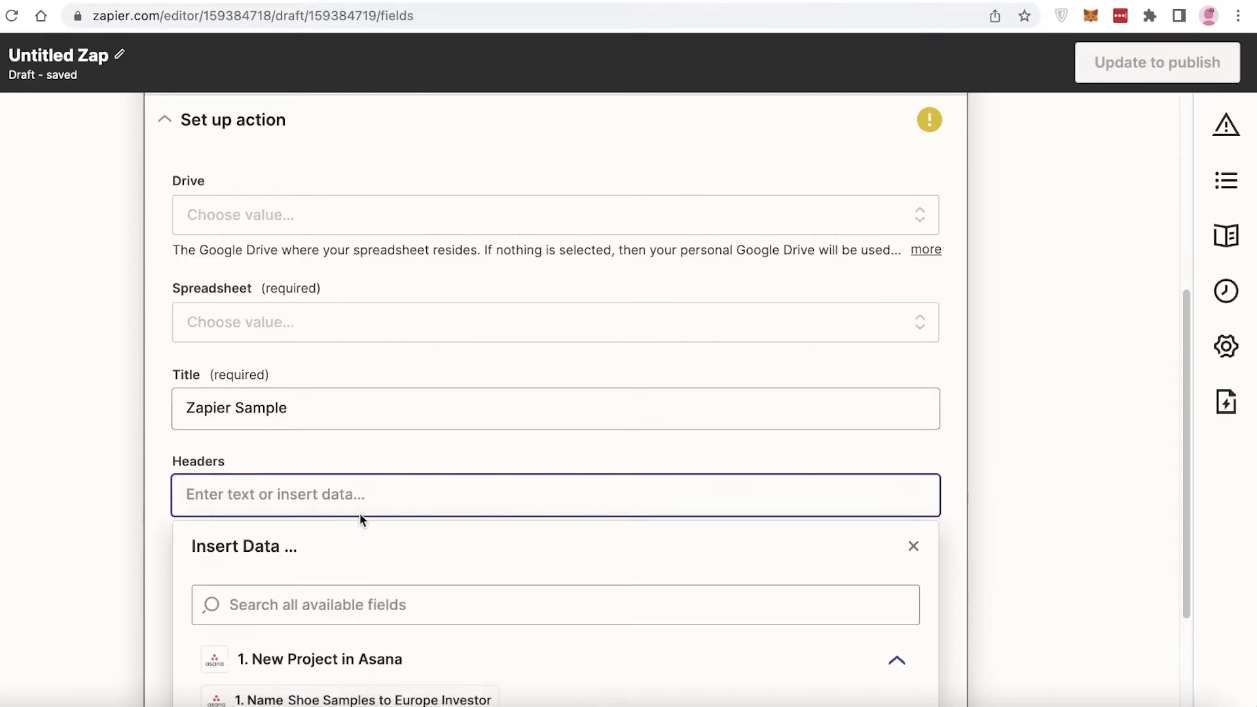
click(995, 392)
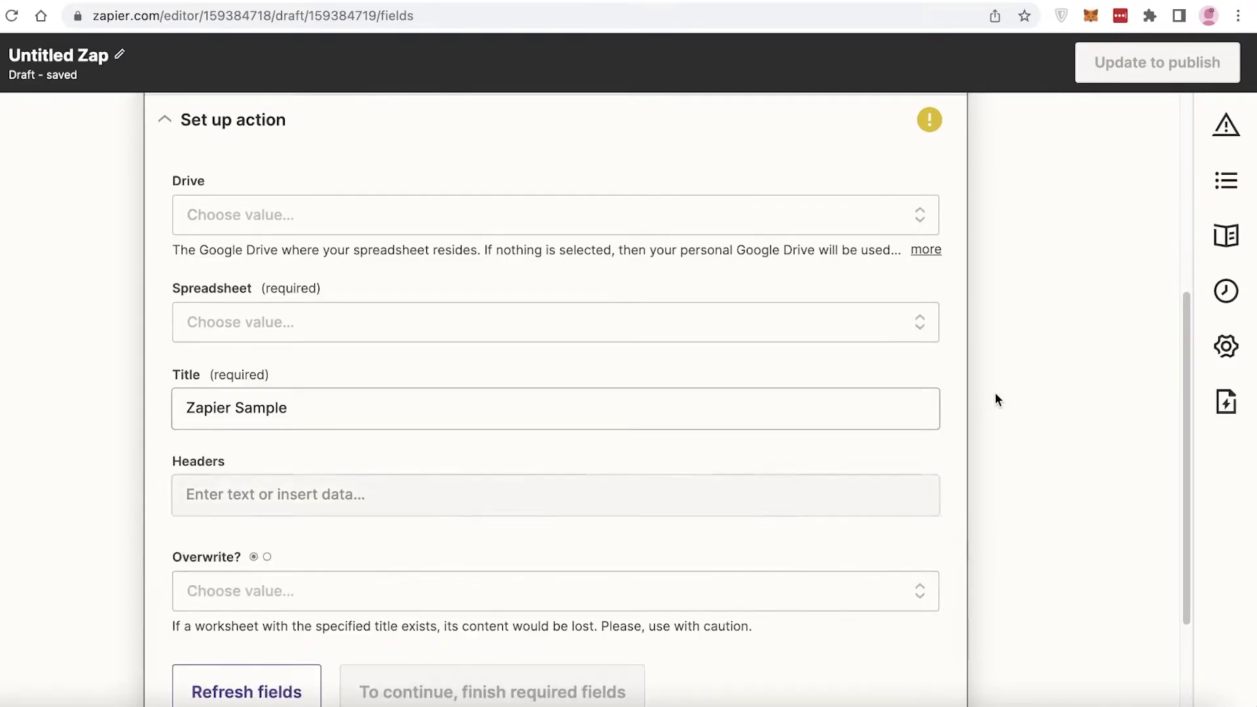
click(225, 588)
click(989, 302)
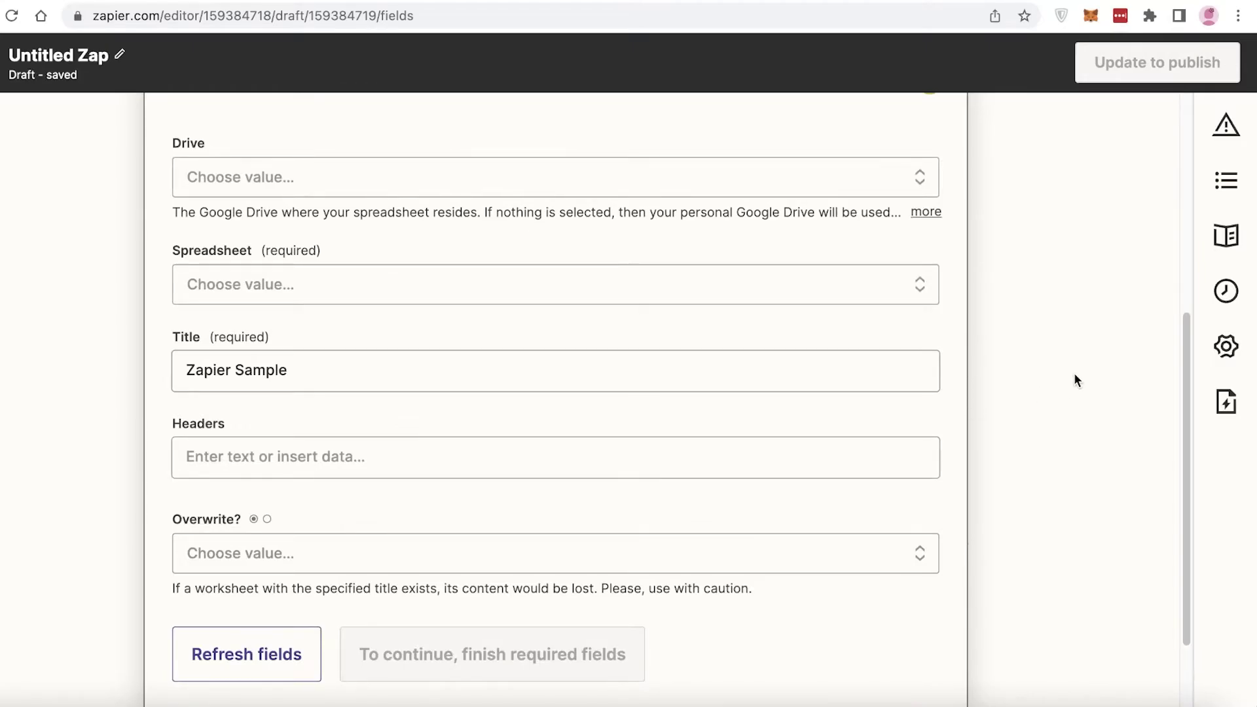
- Refresh the action's fields so Overwrite reads True, then recheck the Title
scroll(1113, 400, up, 2)
scroll(1165, 419, down, 3)
scroll(1135, 445, up, 4)
scroll(1106, 262, up, 3)
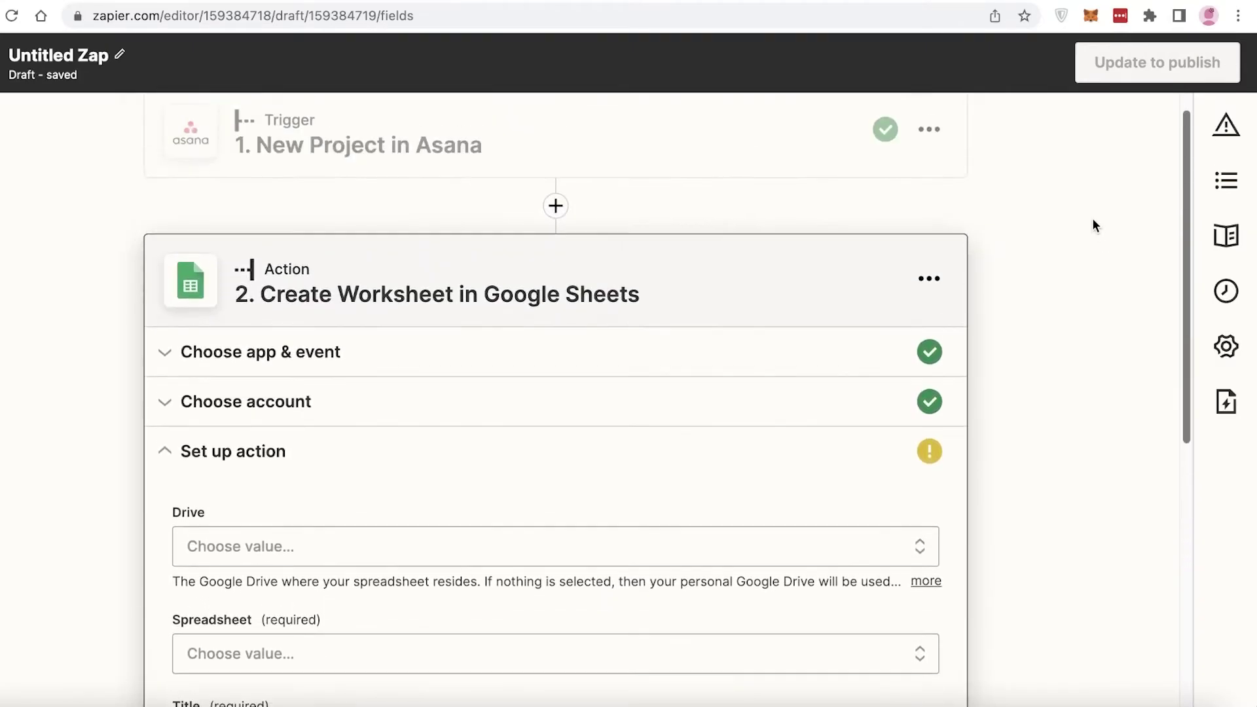
scroll(1120, 340, down, 6)
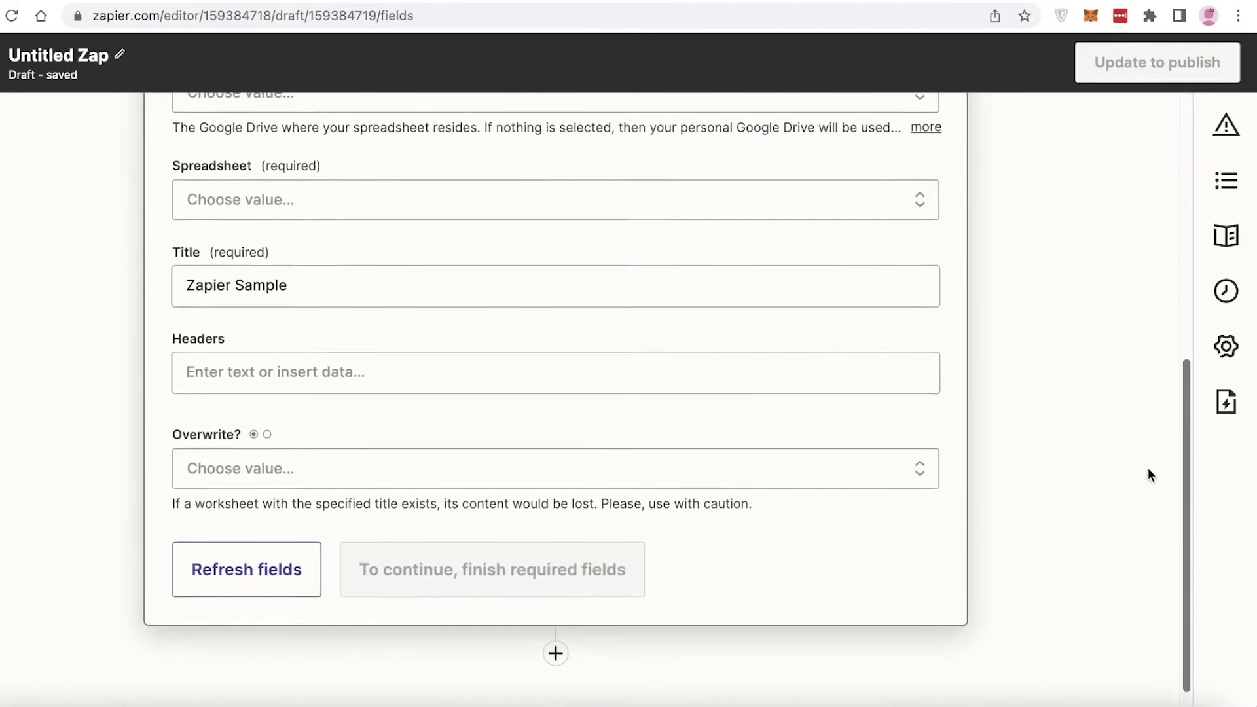
scroll(1136, 347, up, 6)
scroll(1127, 393, down, 6)
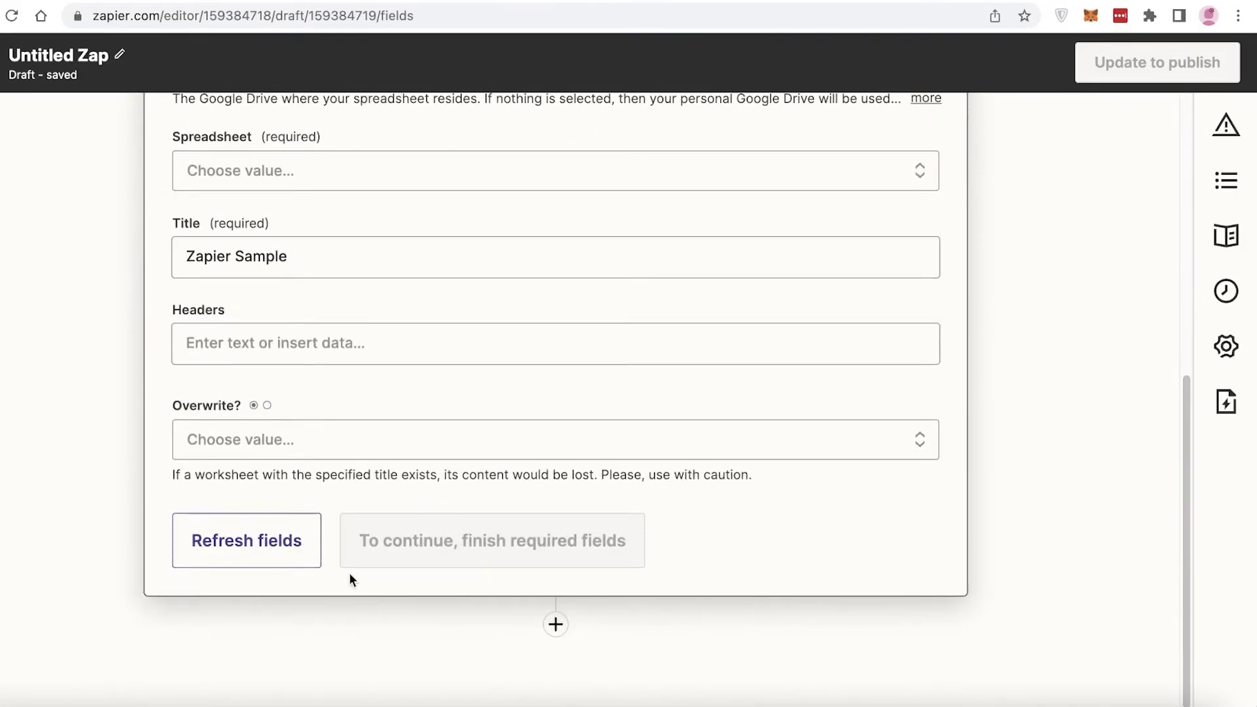
click(242, 562)
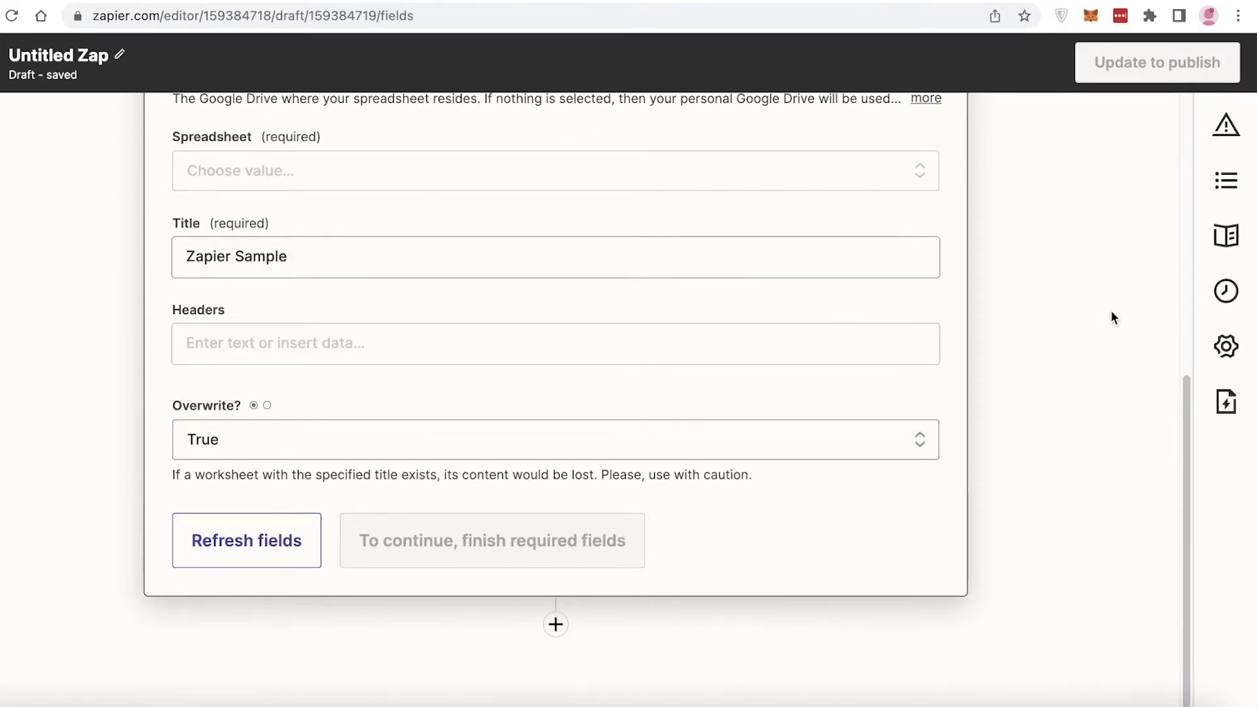
scroll(1196, 415, up, 2)
click(281, 402)
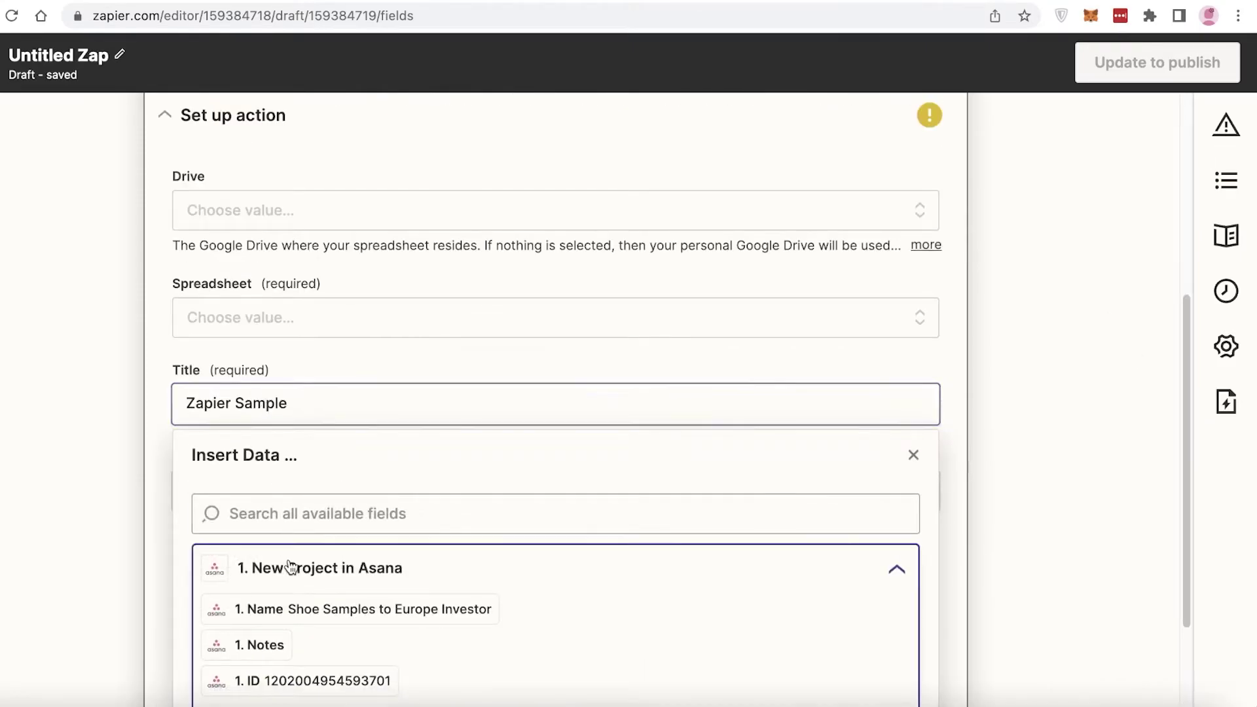
click(1023, 359)
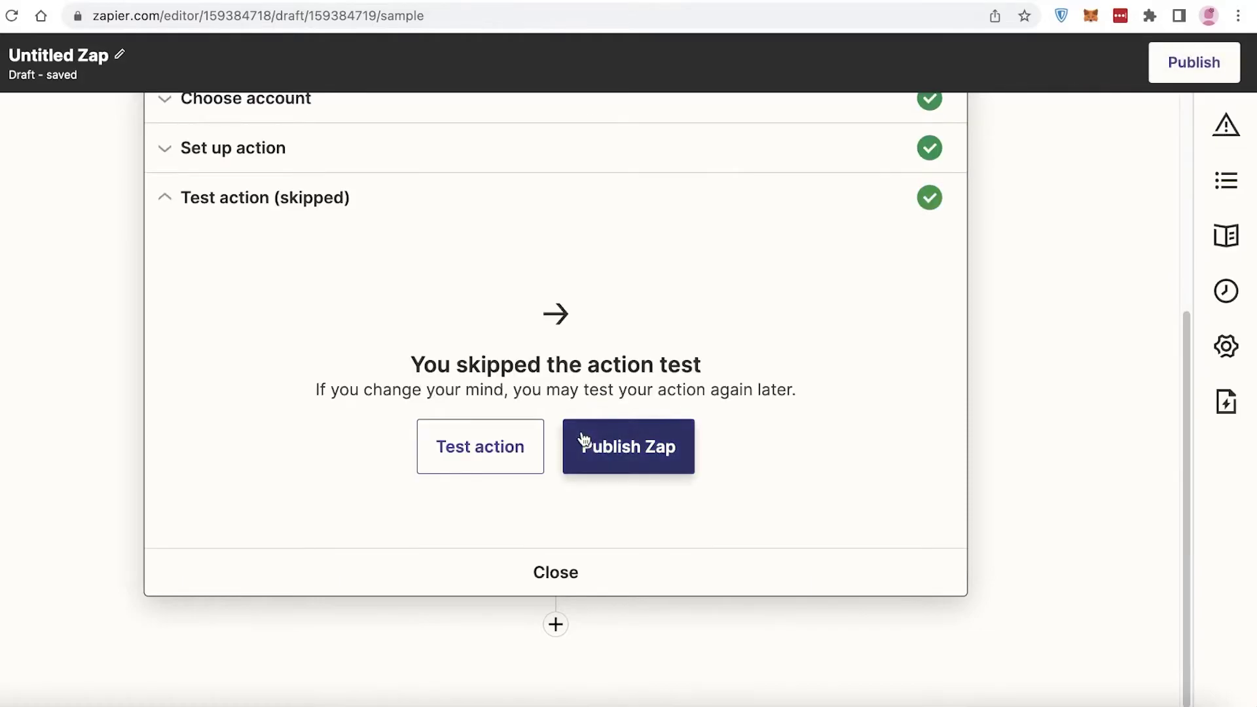
- Try to publish and turn on the Zap; dismiss the Rate Limit Exceeded error and status panel
click(627, 451)
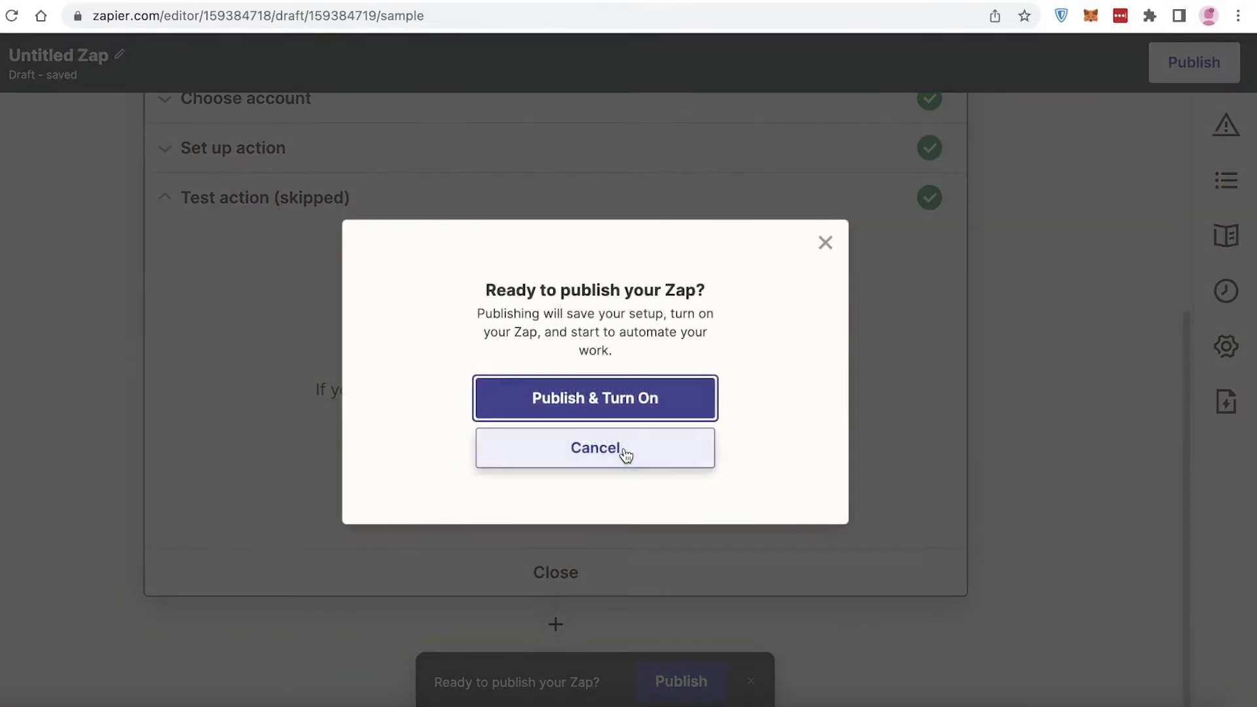
click(620, 397)
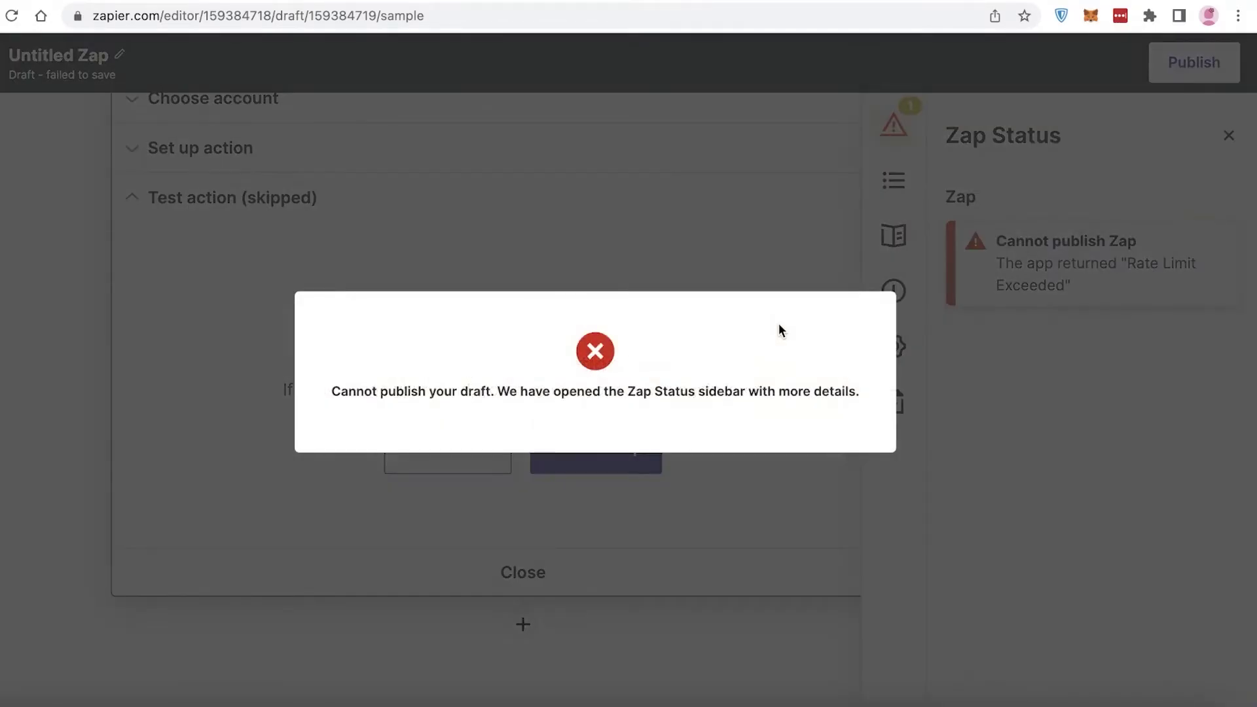
click(496, 195)
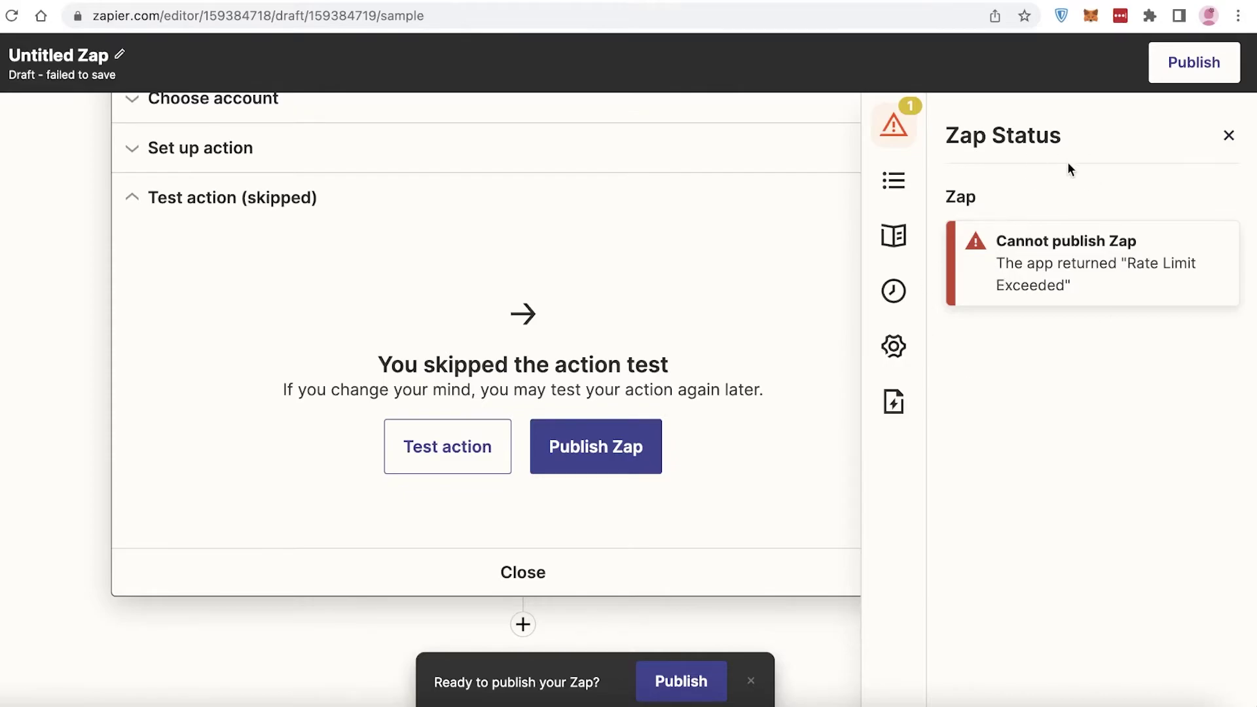
click(1228, 139)
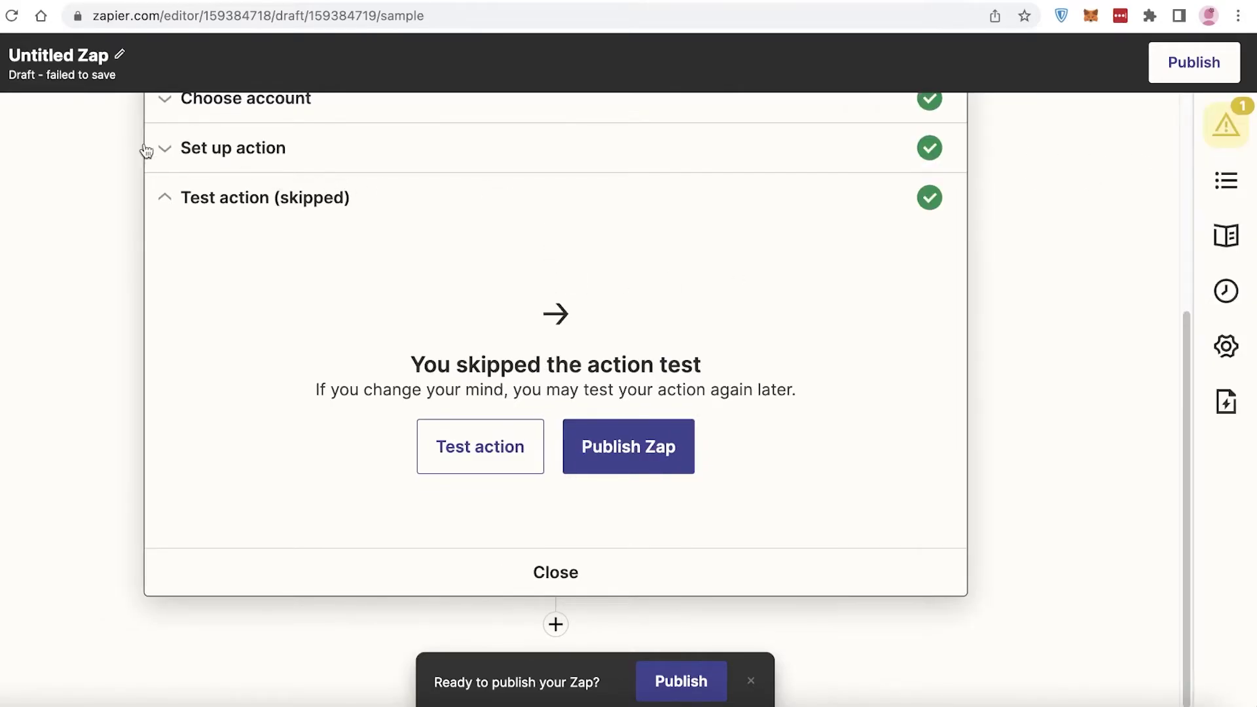
- Leave the Zap editor, cancelling the Discard dialog once before trying again
click(33, 101)
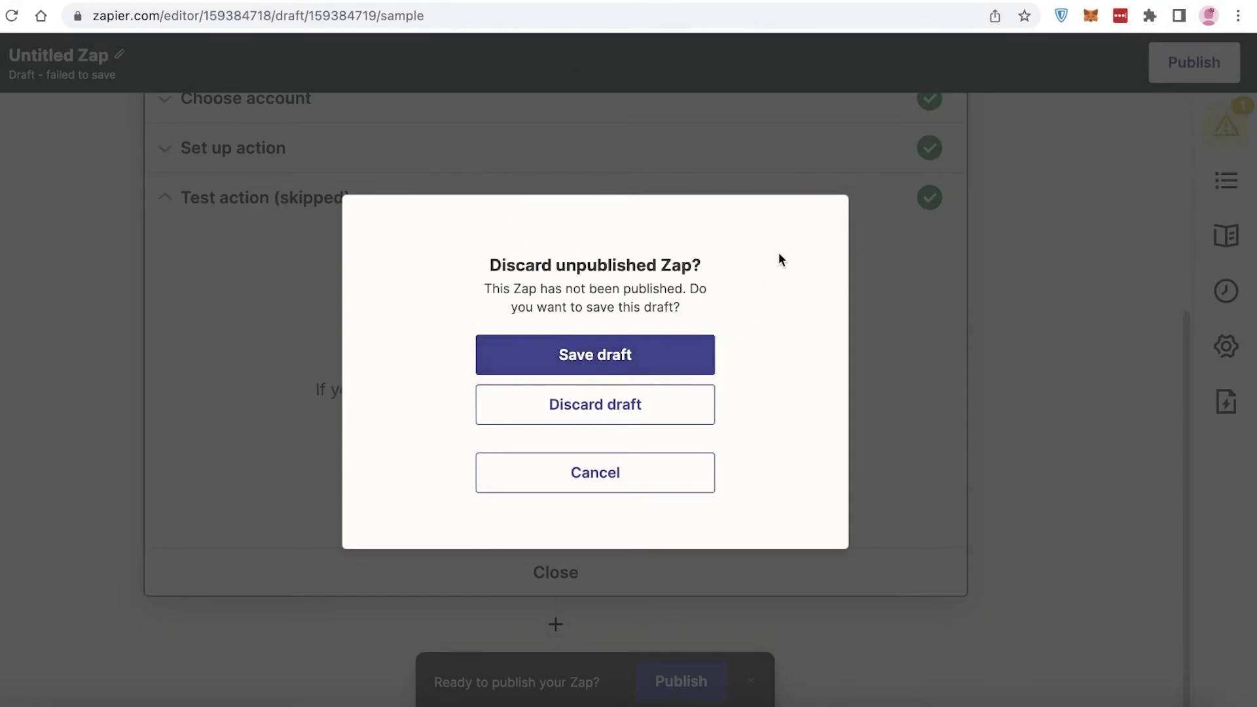
click(581, 486)
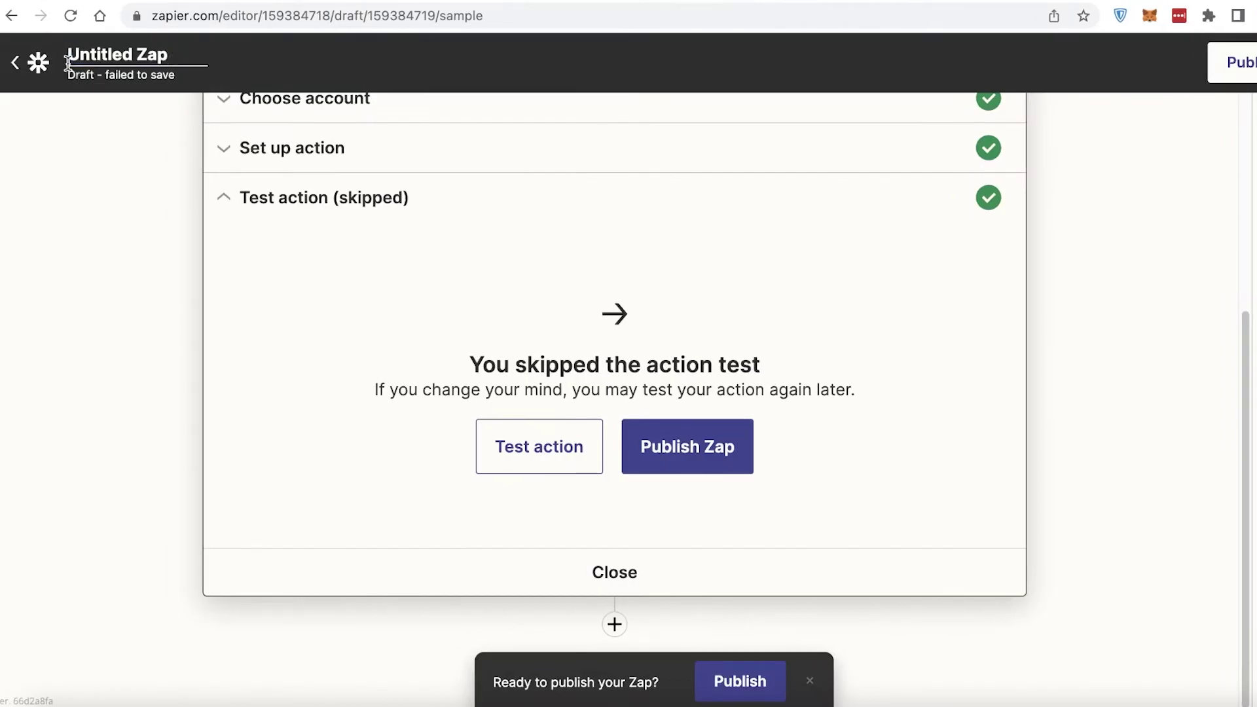
click(14, 62)
- Discard the draft Zap and pair Google Sheets with Asana in the dashboard builder
click(693, 407)
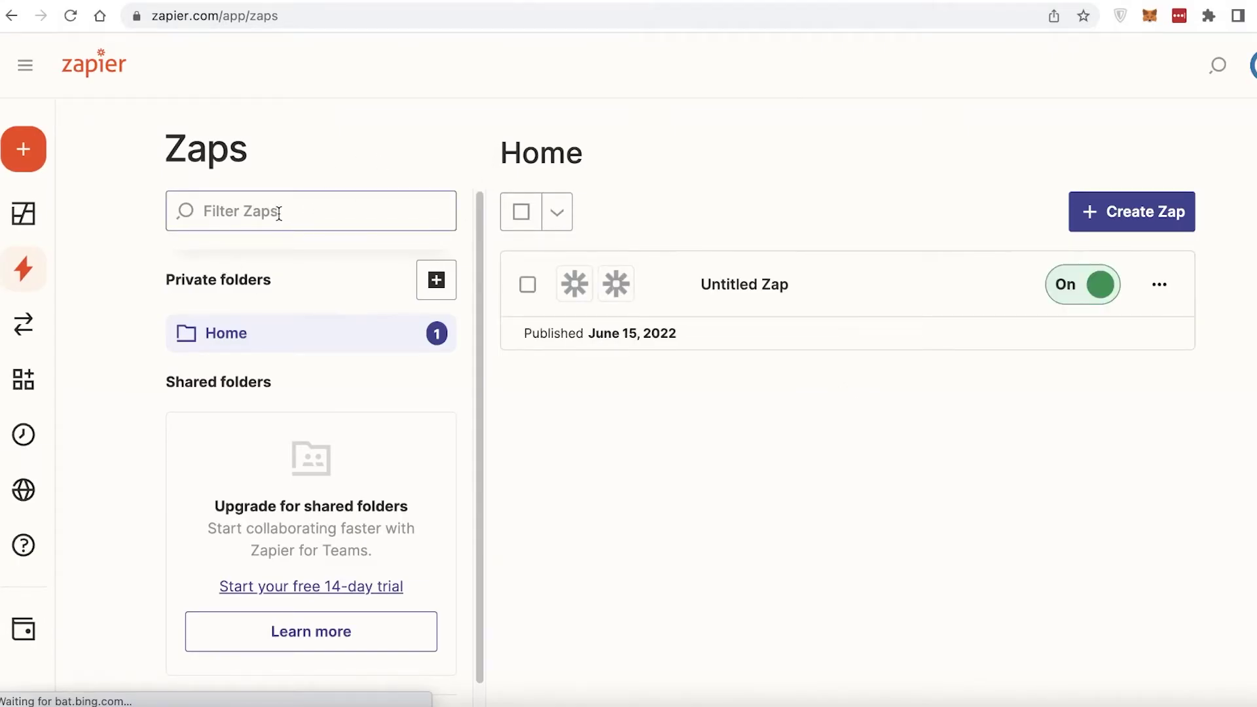
click(20, 220)
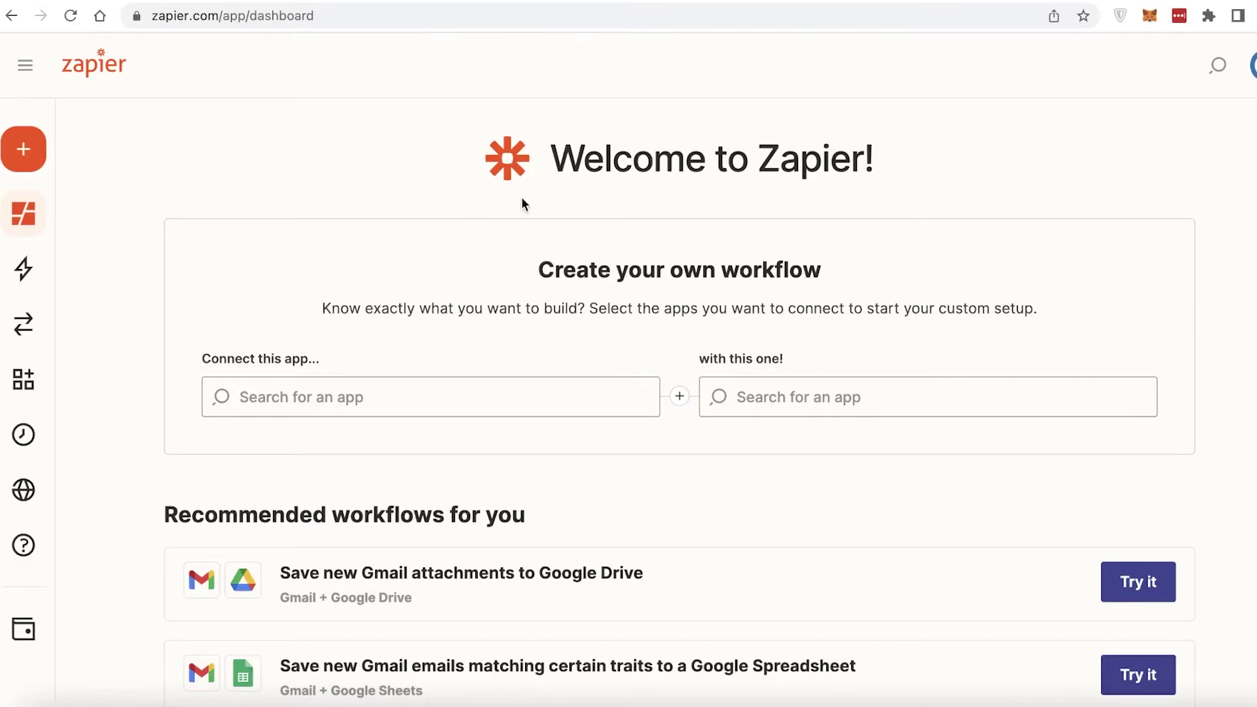
mouse_move(45, 226)
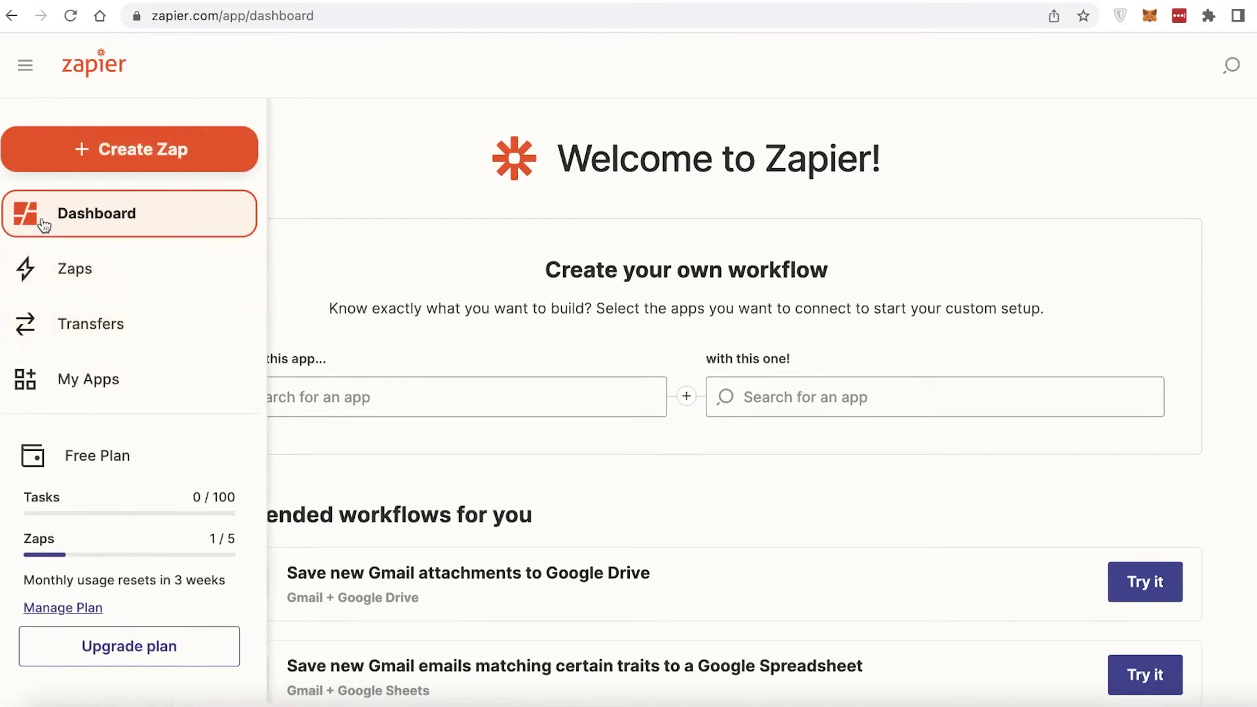
click(439, 388)
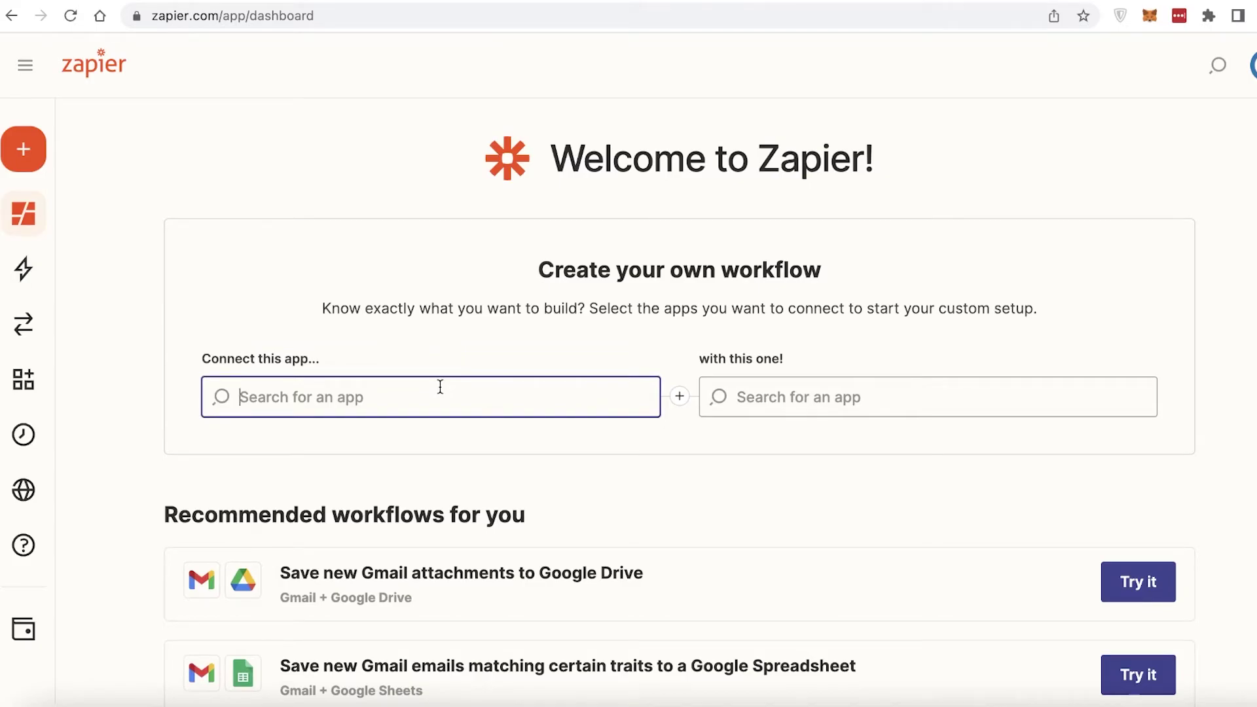
click(904, 398)
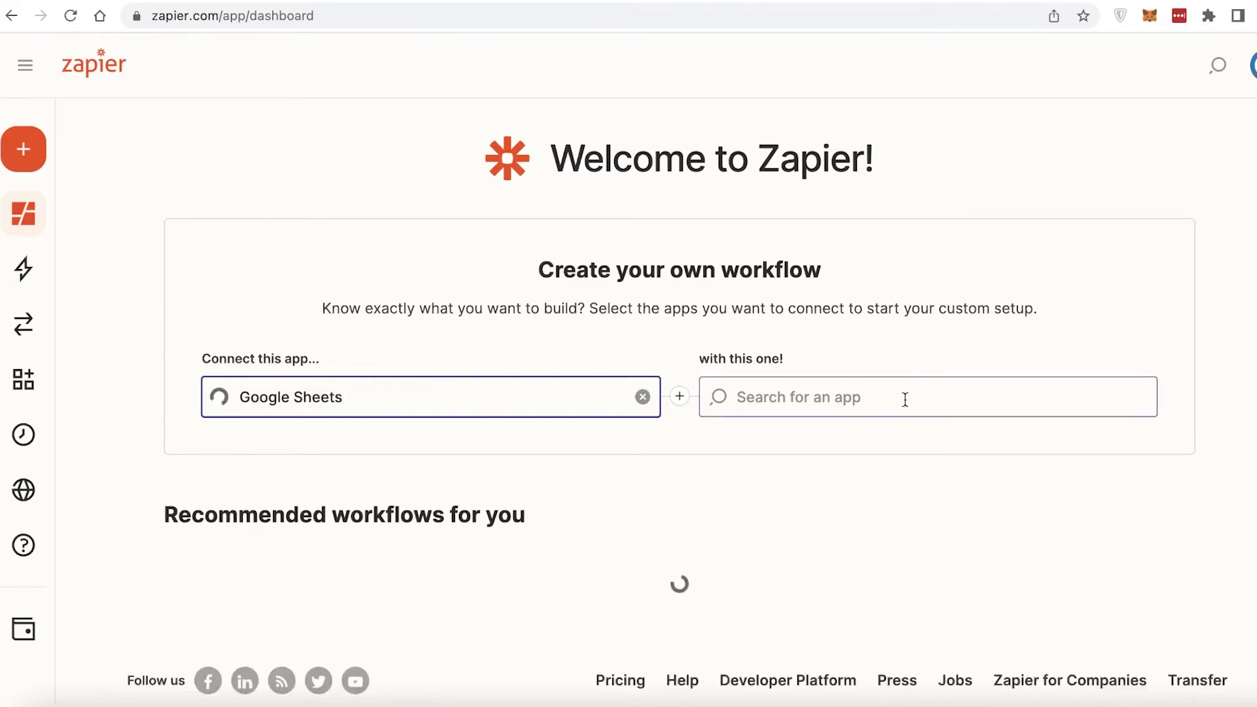
text(asan)
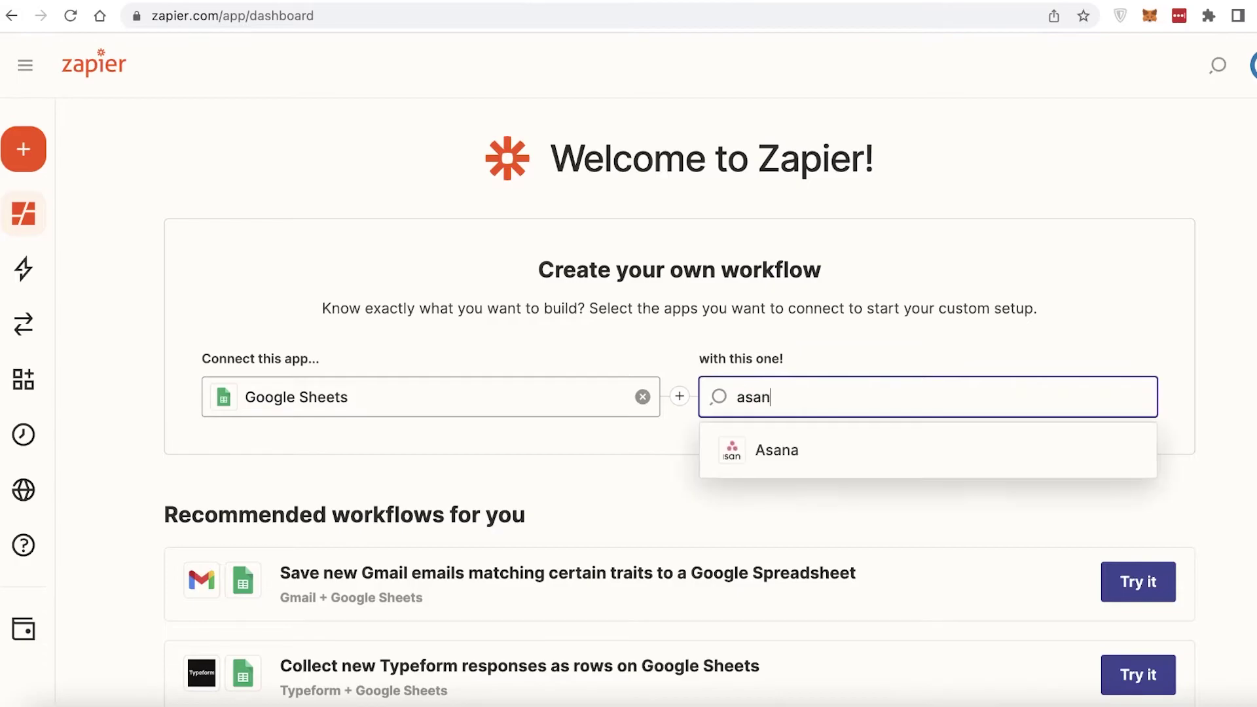
click(941, 468)
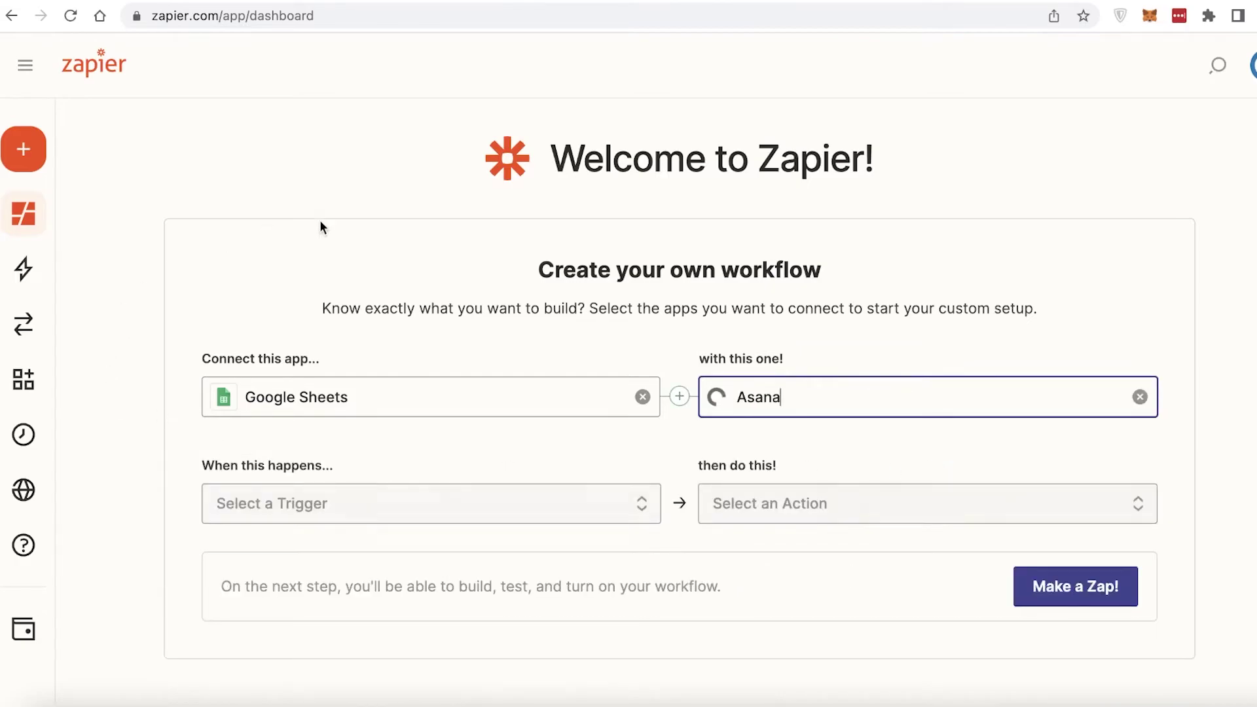
- Choose New Spreadsheet as trigger and Create Project as action, then try the suggested workflow
click(328, 512)
scroll(520, 342, down, 4)
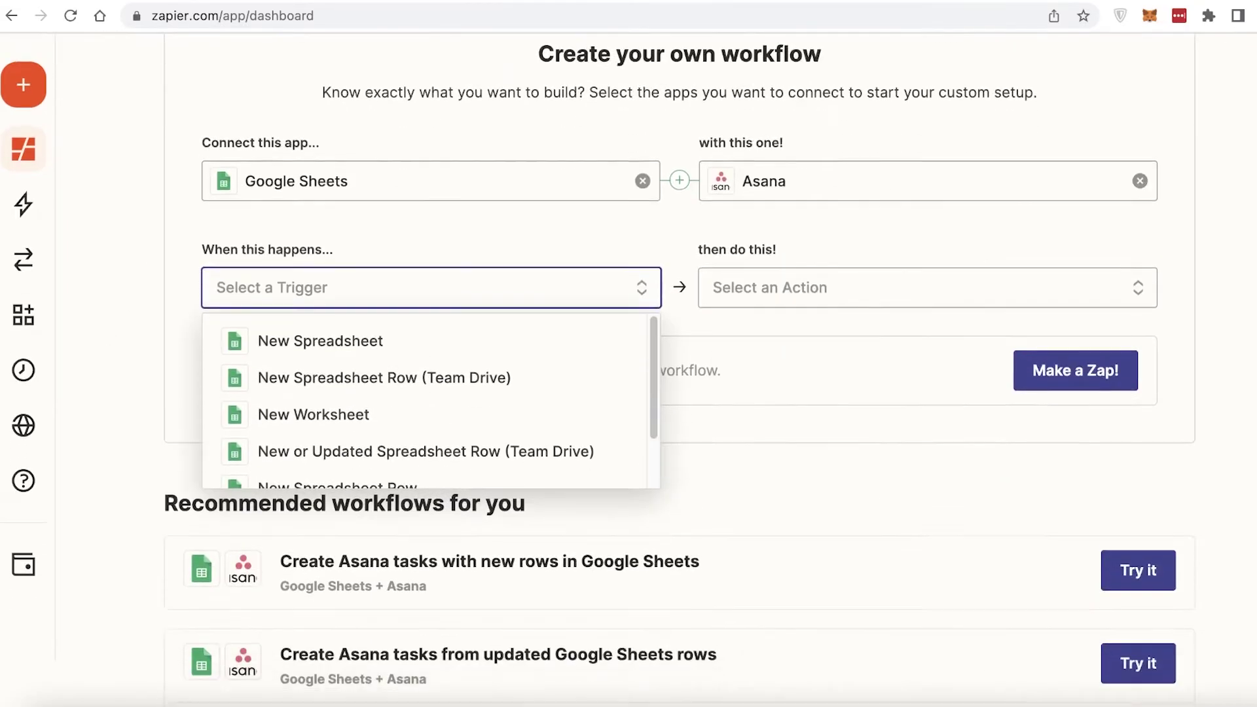
click(500, 262)
scroll(589, 367, down, 1)
scroll(589, 341, up, 2)
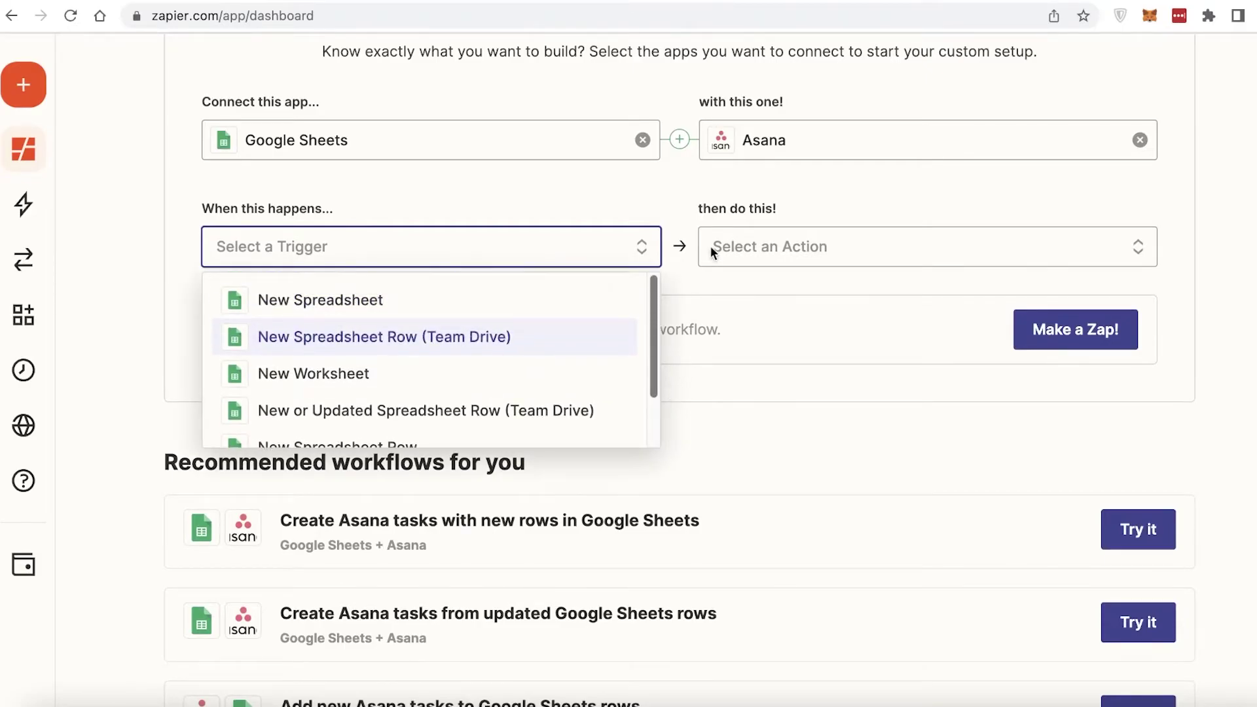
click(488, 291)
click(870, 247)
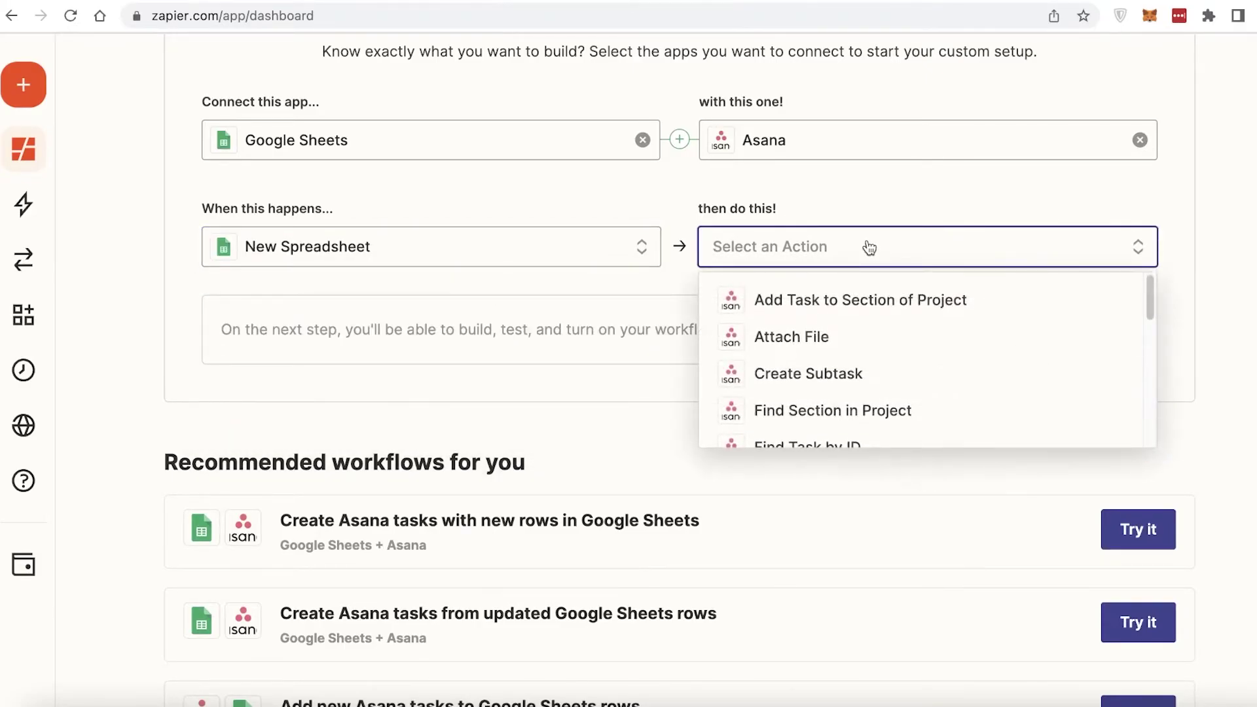
scroll(1140, 367, down, 5)
scroll(1072, 364, up, 1)
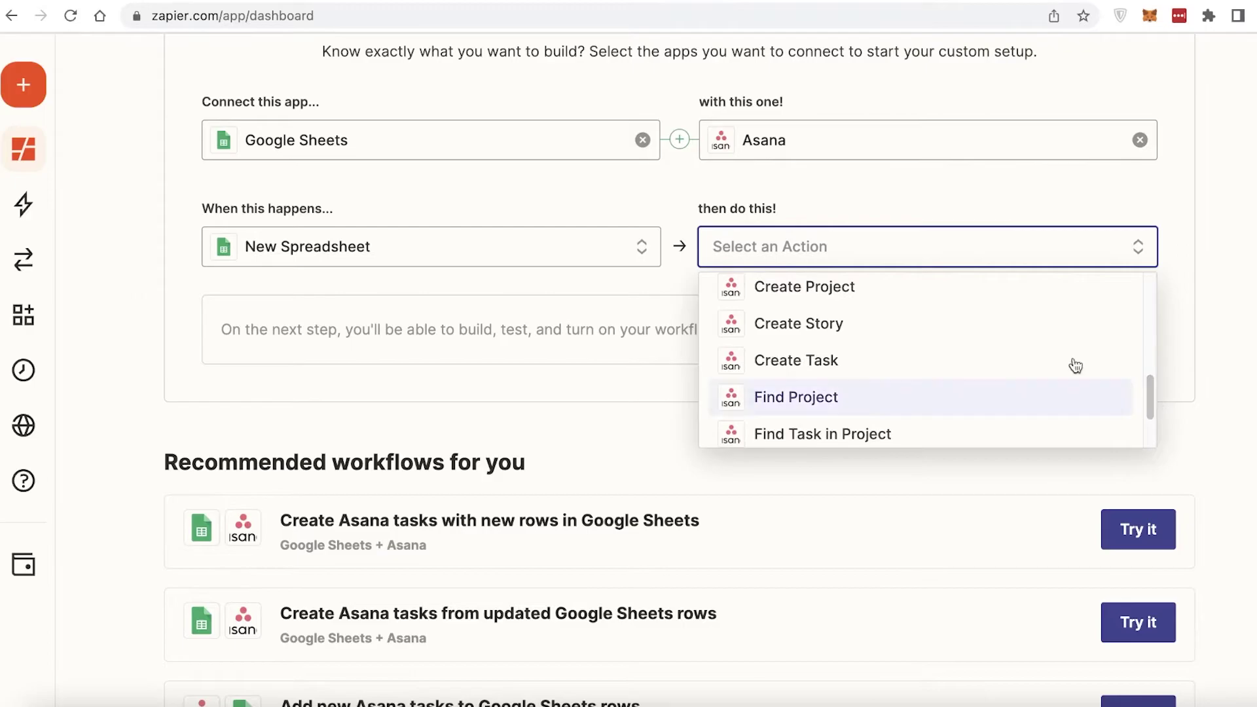
click(861, 297)
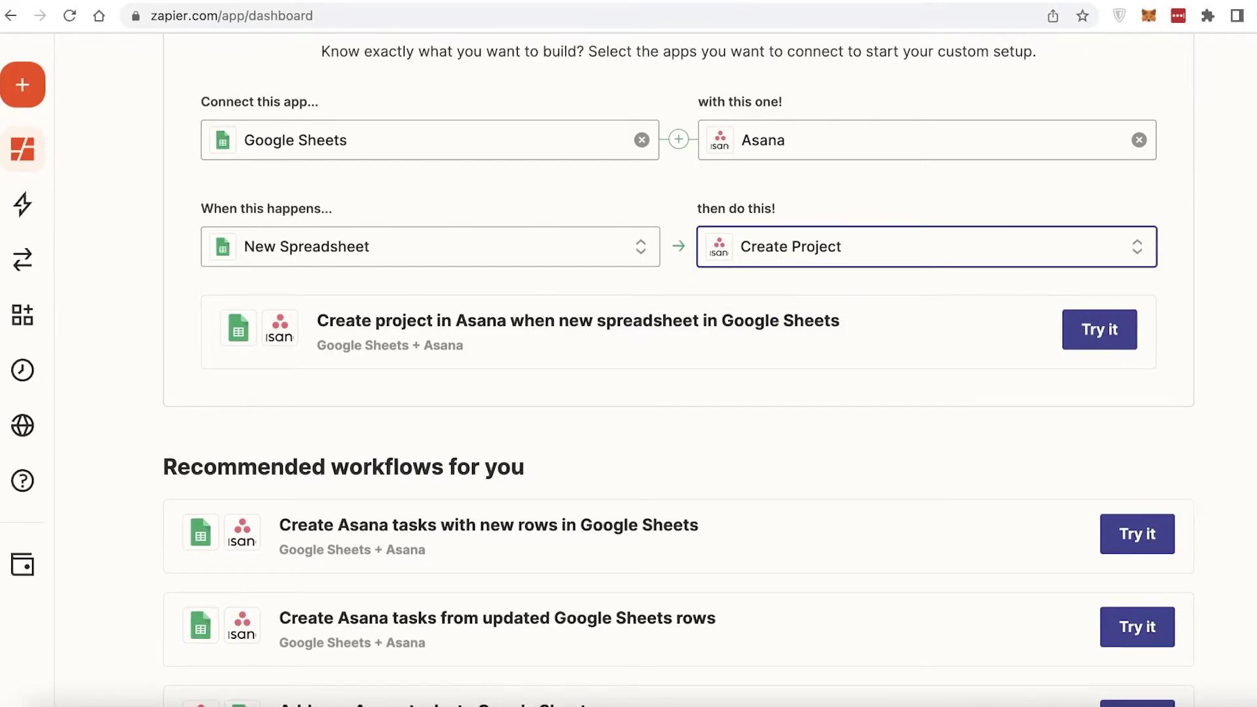
scroll(877, 209, up, 2)
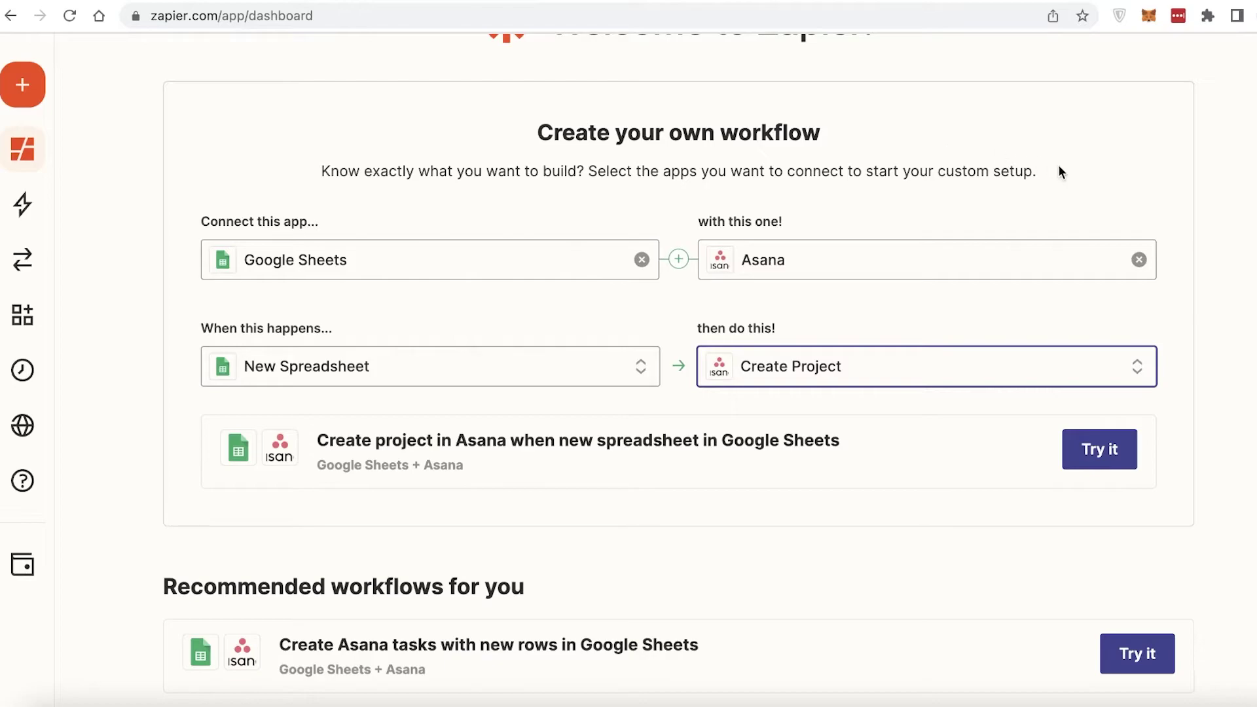
click(1120, 455)
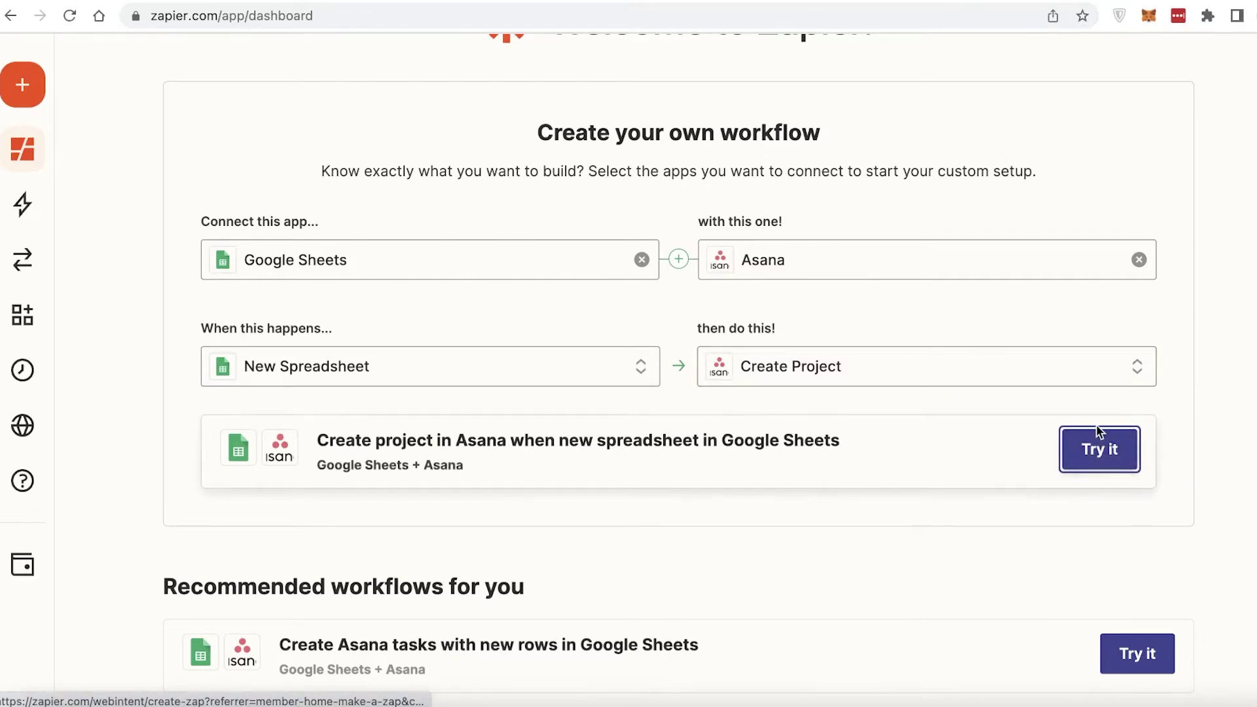
- Set up the Sheets-to-Asana Zap trigger with the first Google Sheets account and My Google Drive
click(1107, 464)
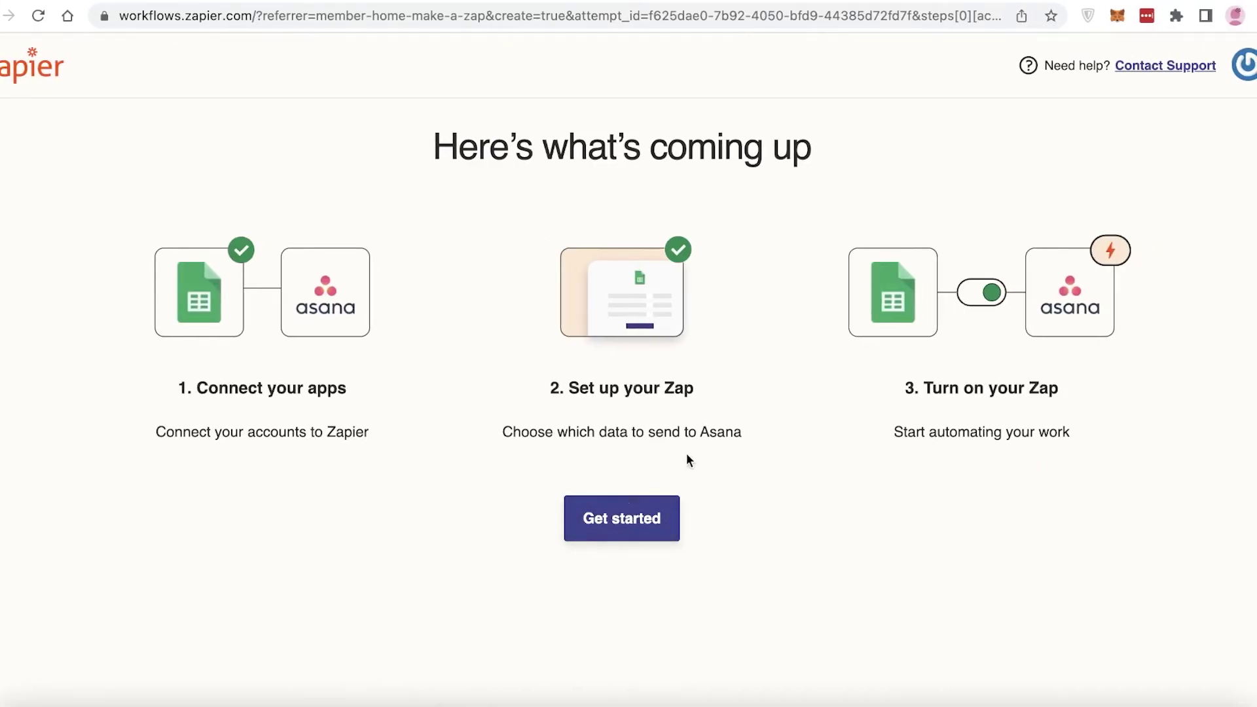
click(573, 523)
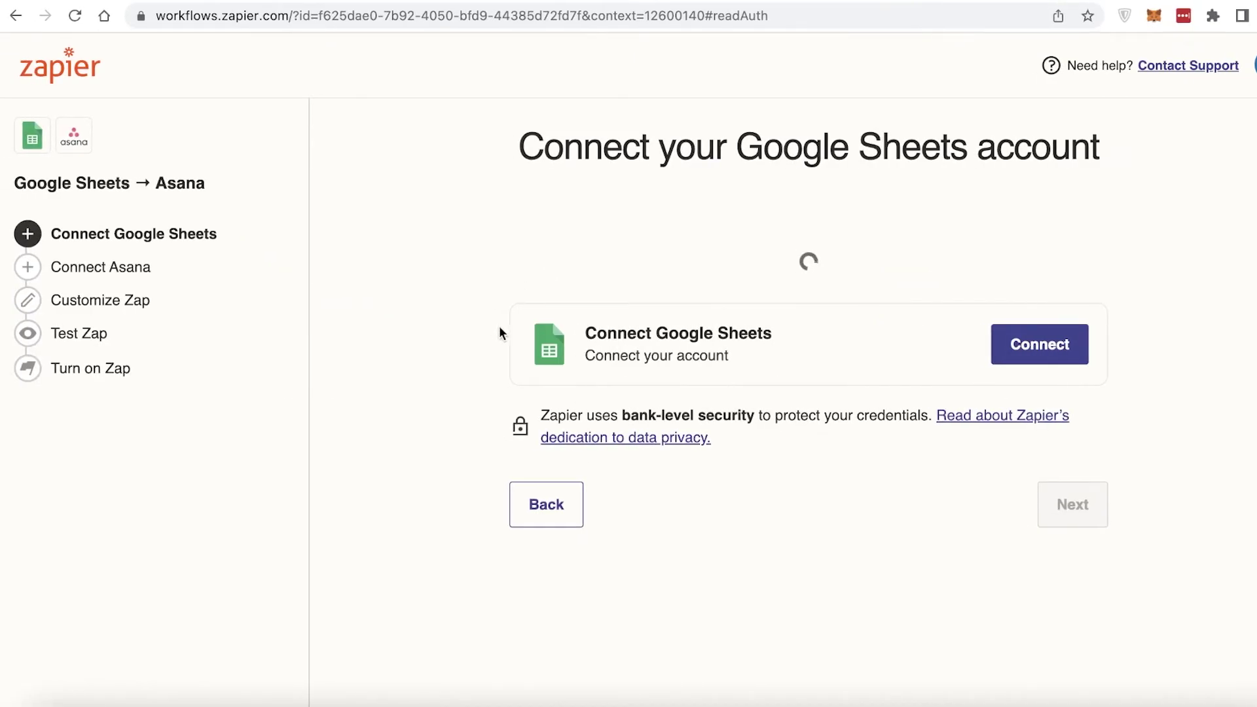
click(939, 277)
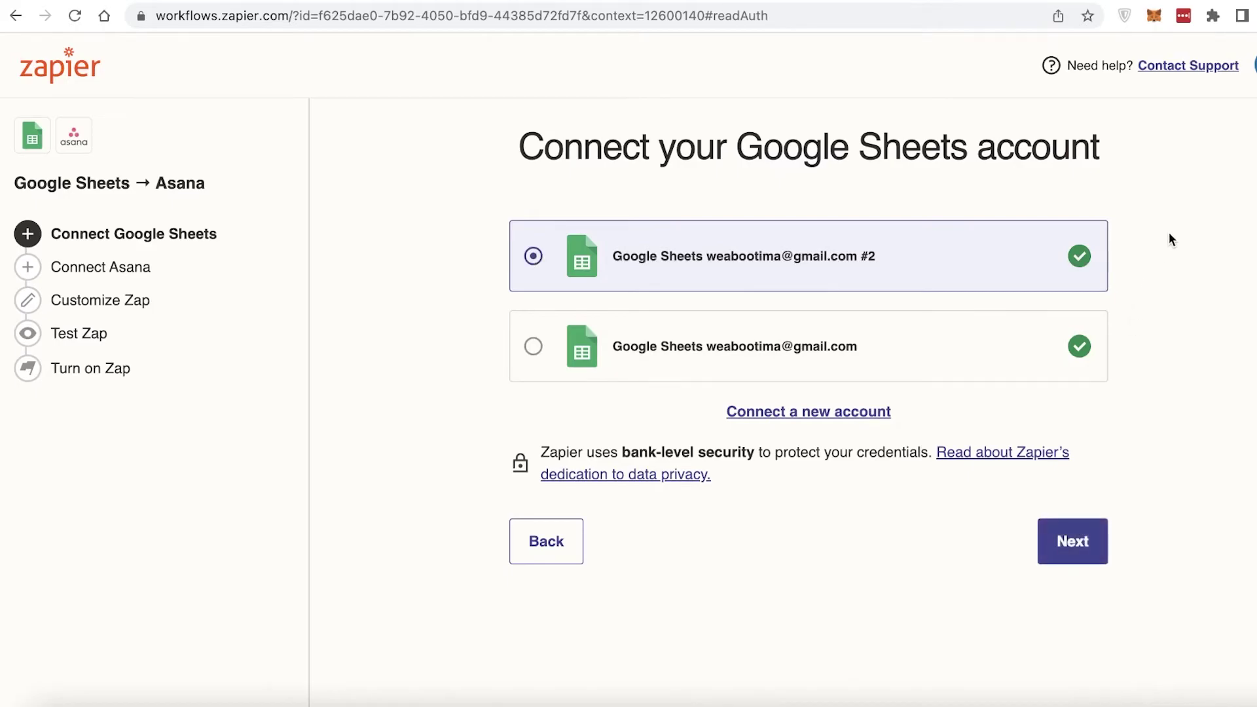
click(1062, 537)
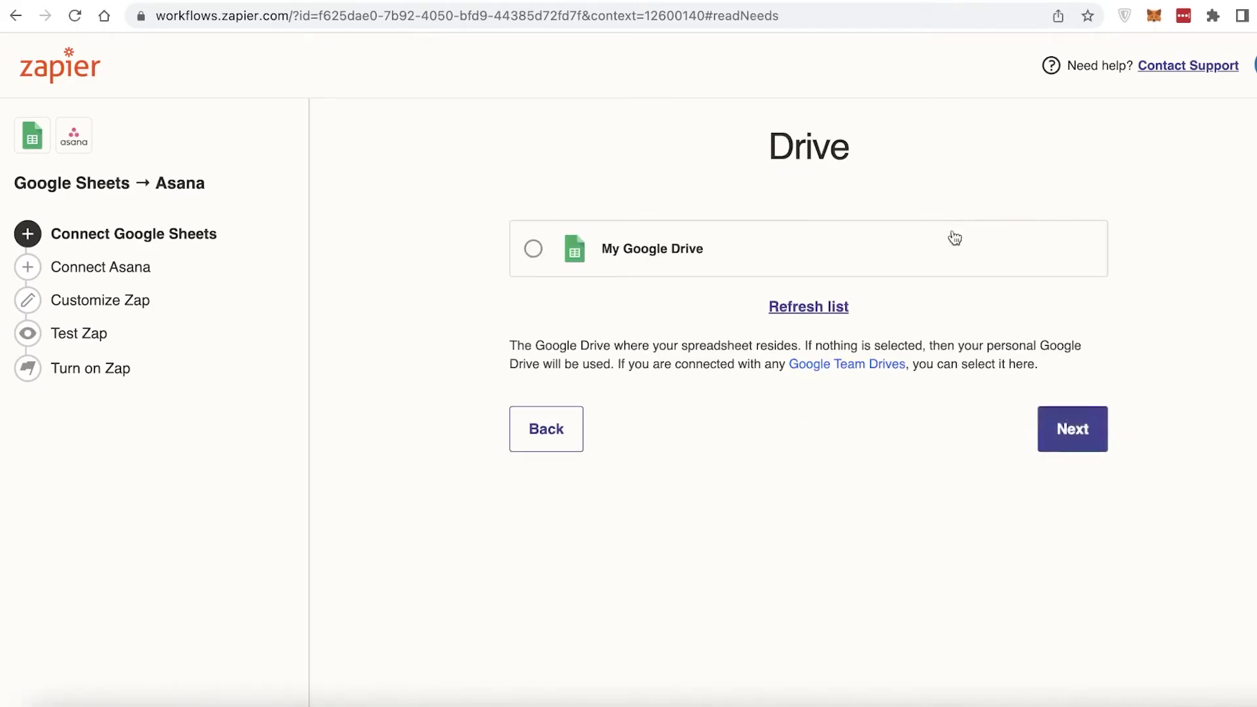
click(955, 243)
click(1048, 436)
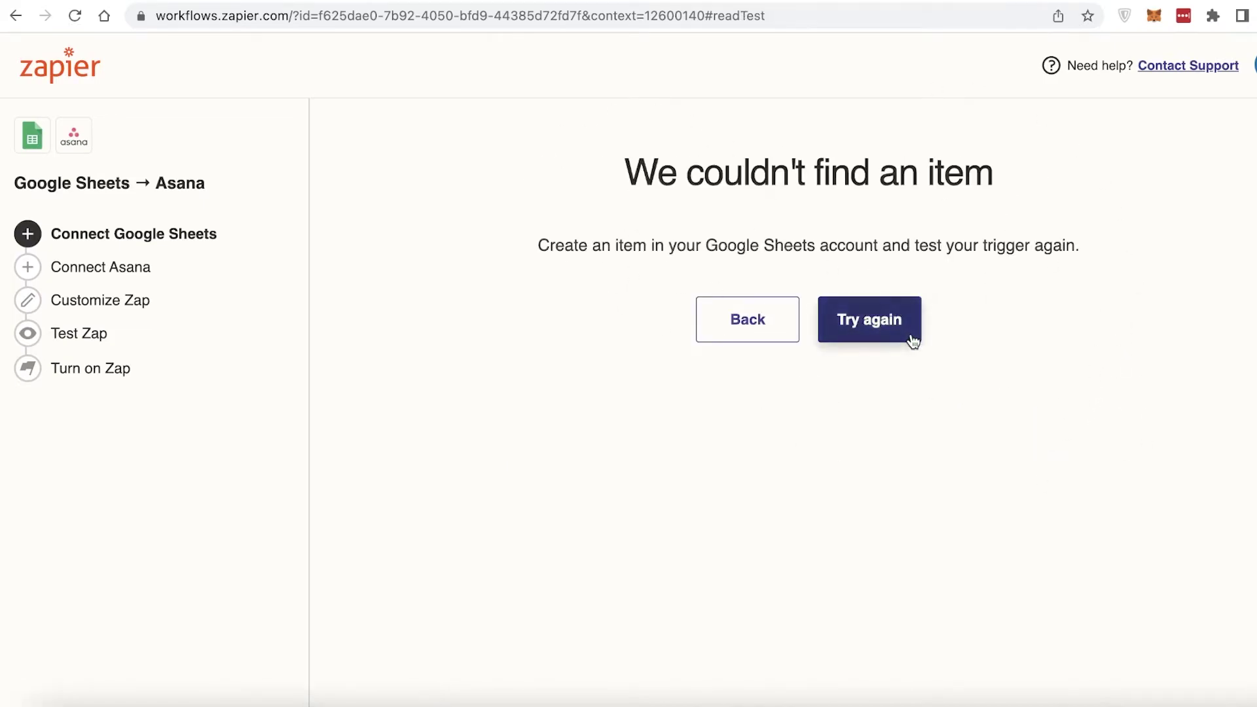
- Retry the trigger test, then switch to the second Google Sheets account with My Google Drive
click(905, 337)
click(779, 324)
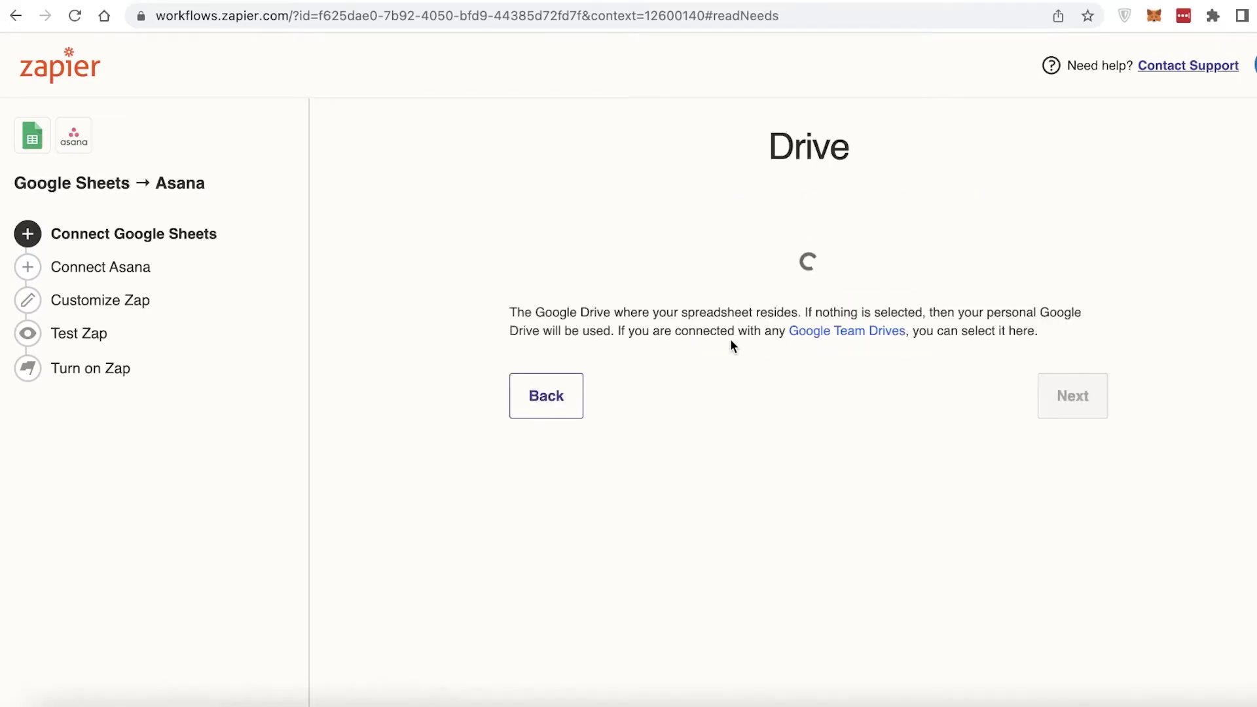
click(622, 331)
click(1068, 542)
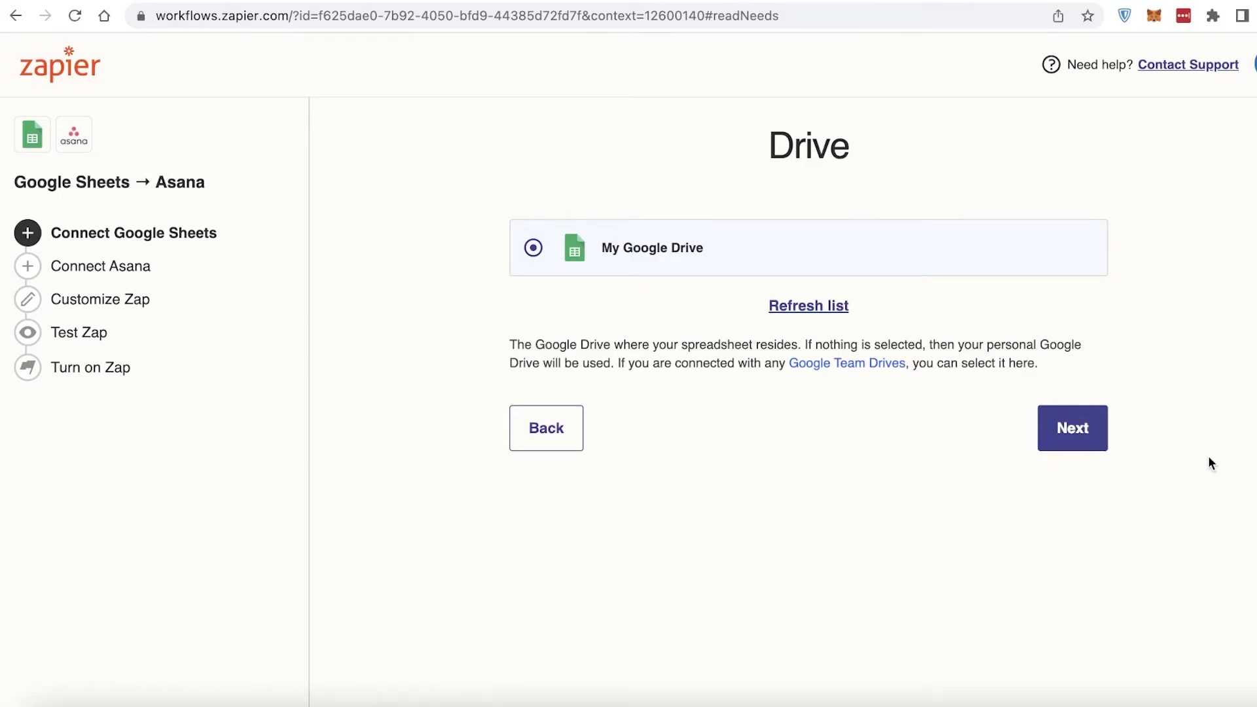
click(1081, 440)
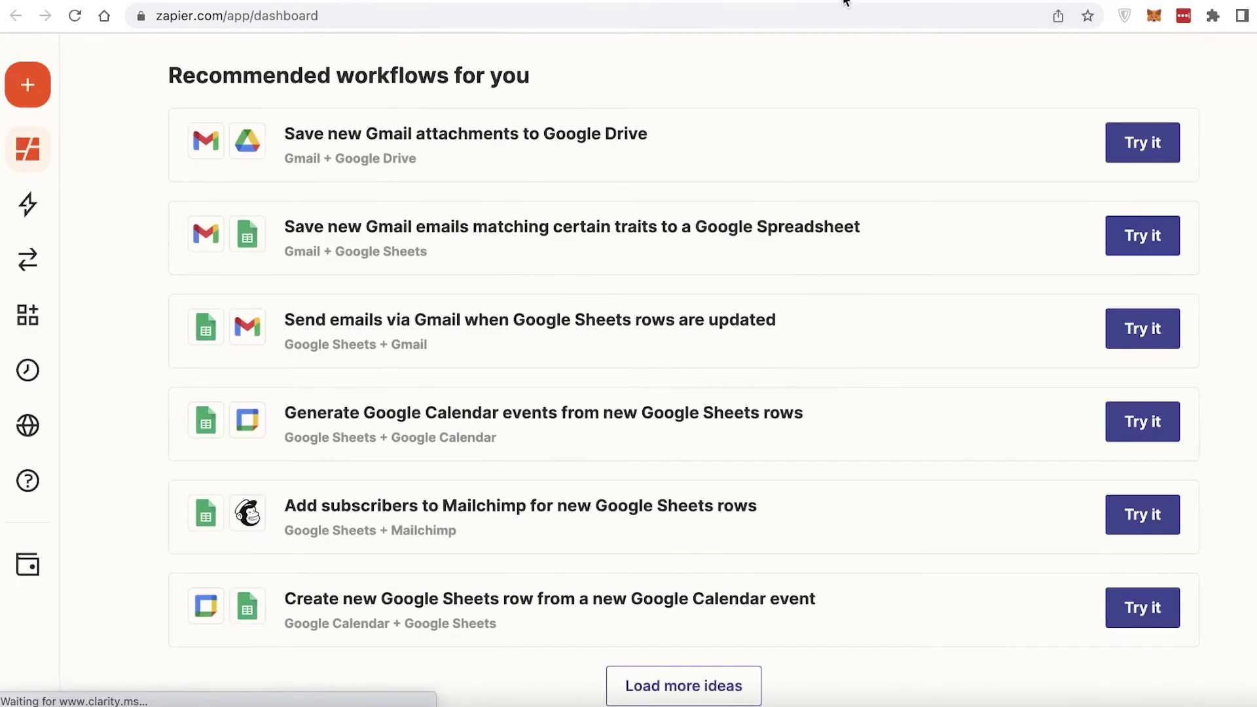
- Scroll through the Asana Meeting Agenda project, briefly checking the Zapier dashboard
scroll(833, 58, up, 5)
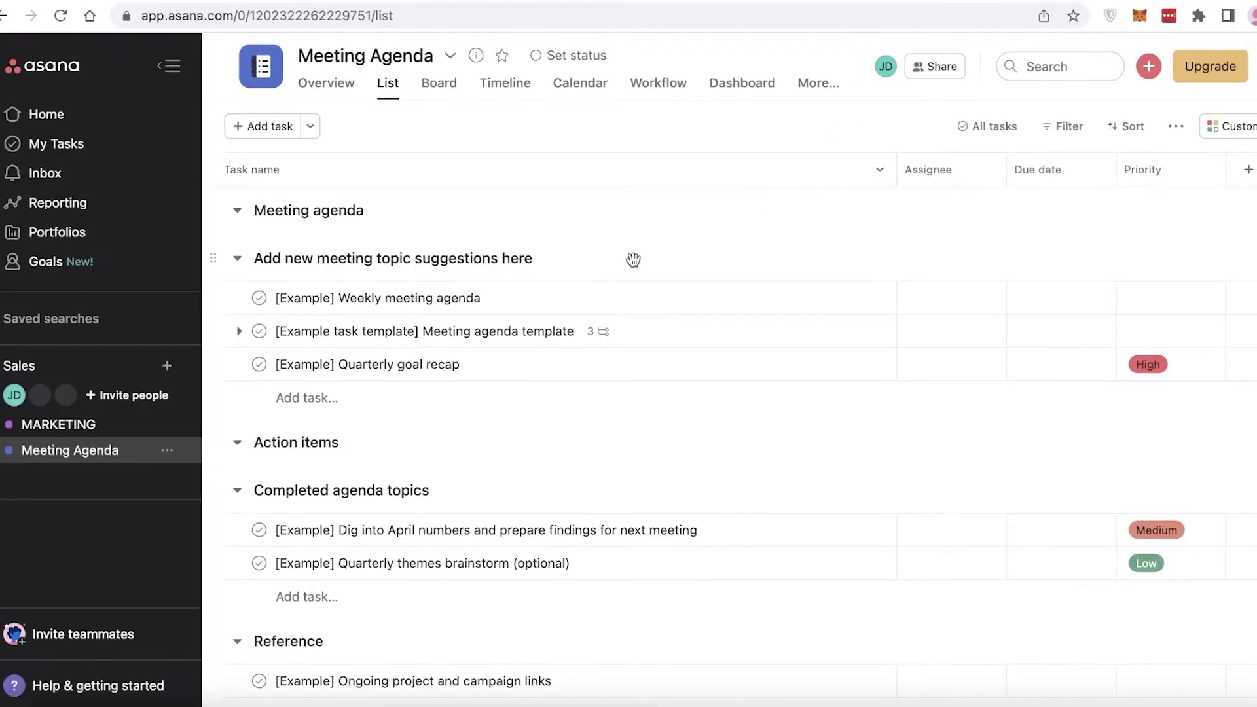
scroll(1050, 225, down, 1)
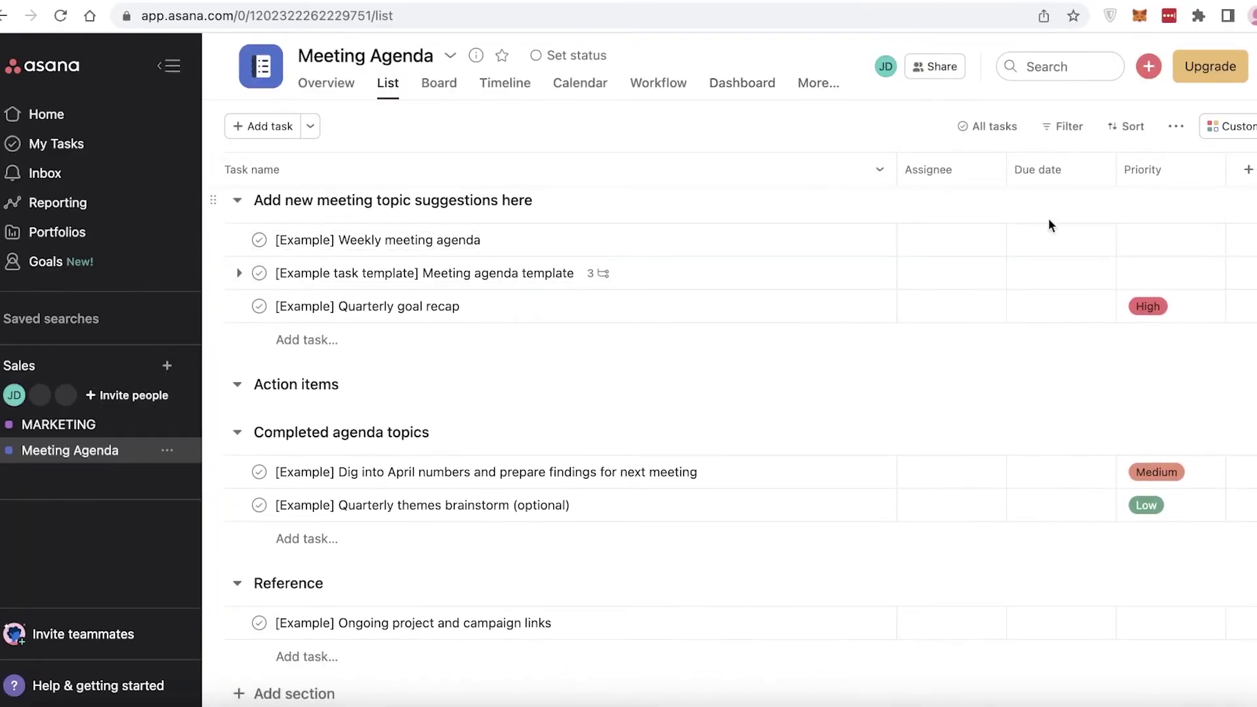
scroll(1054, 404, up, 1)
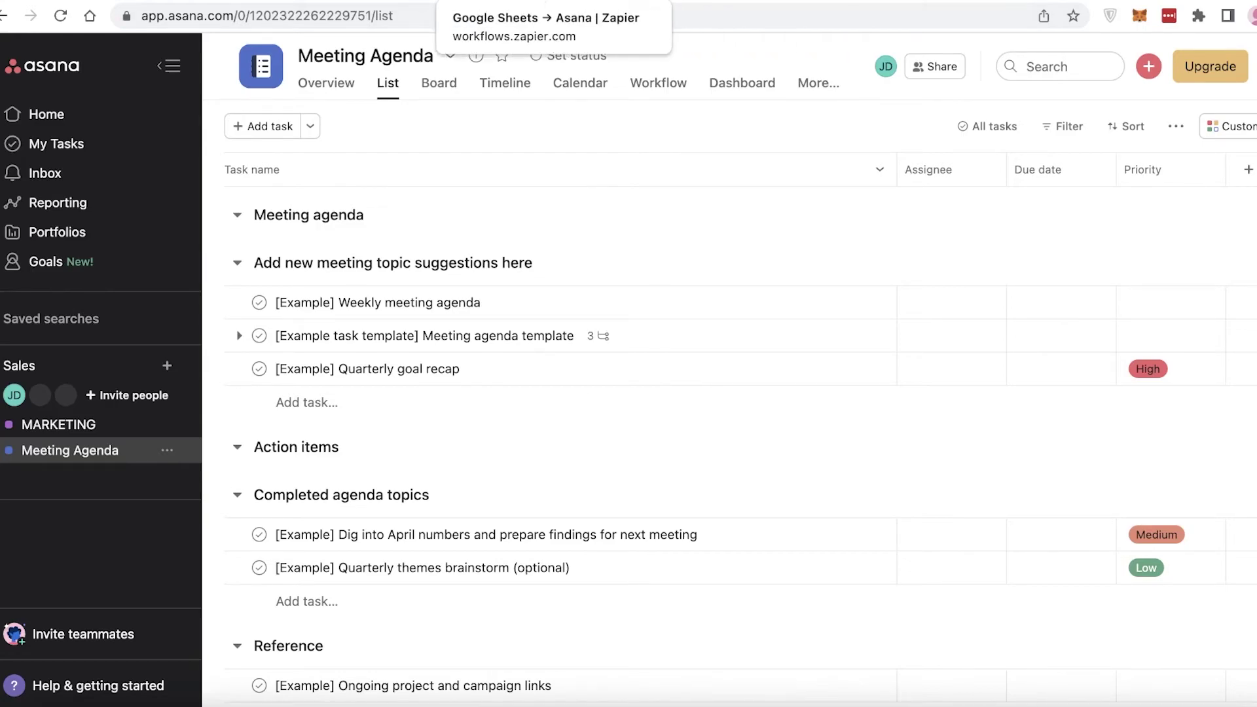
click(583, 2)
click(586, 2)
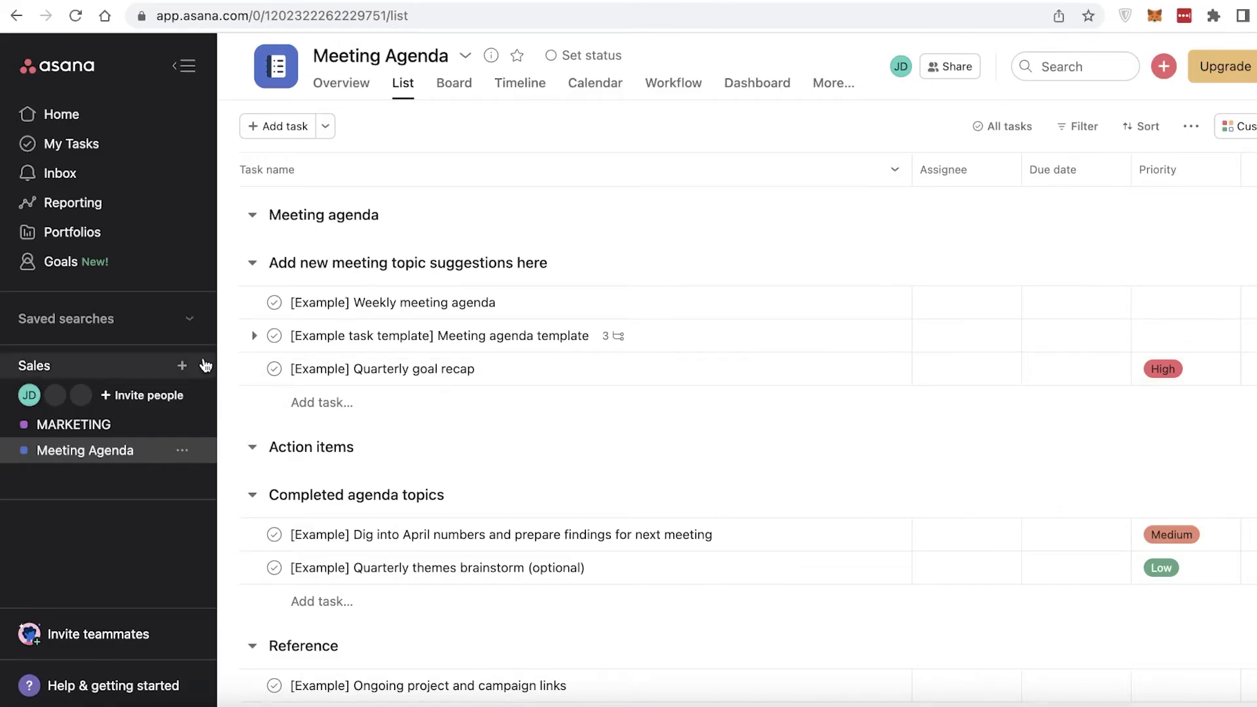
- Check Asana's Home page and Inbox, ending on the Google Sheets home page
click(655, 2)
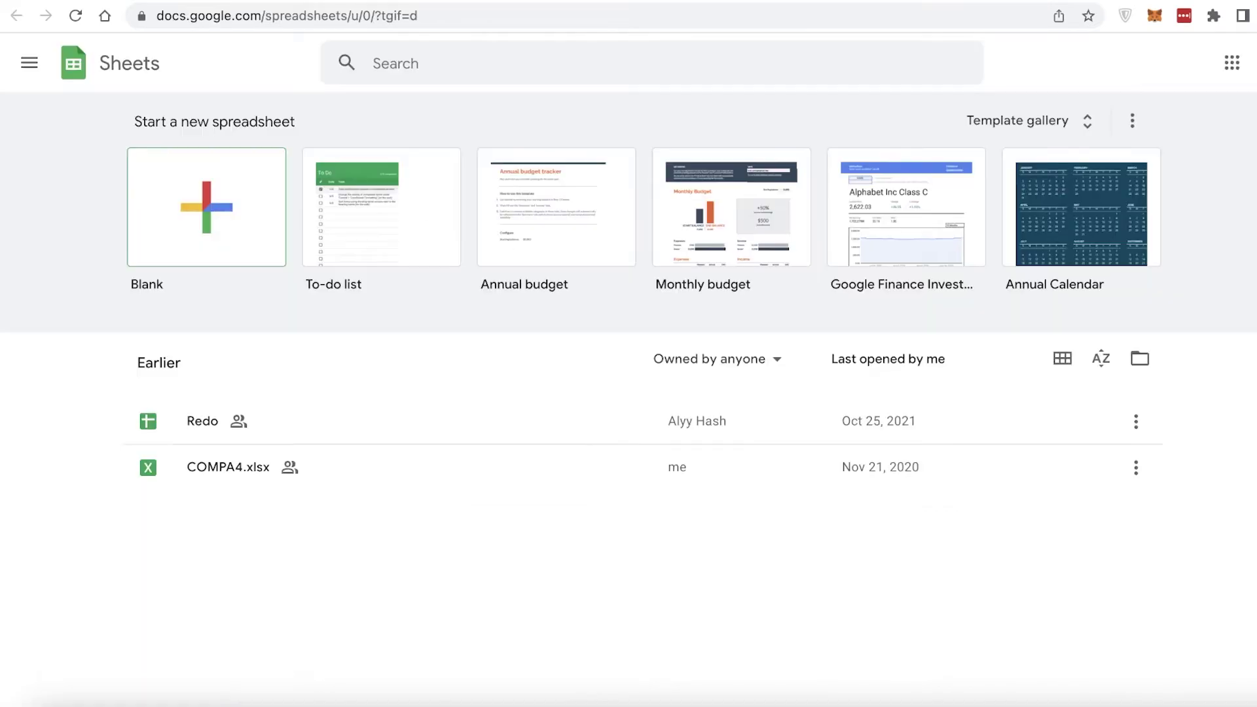
click(753, 7)
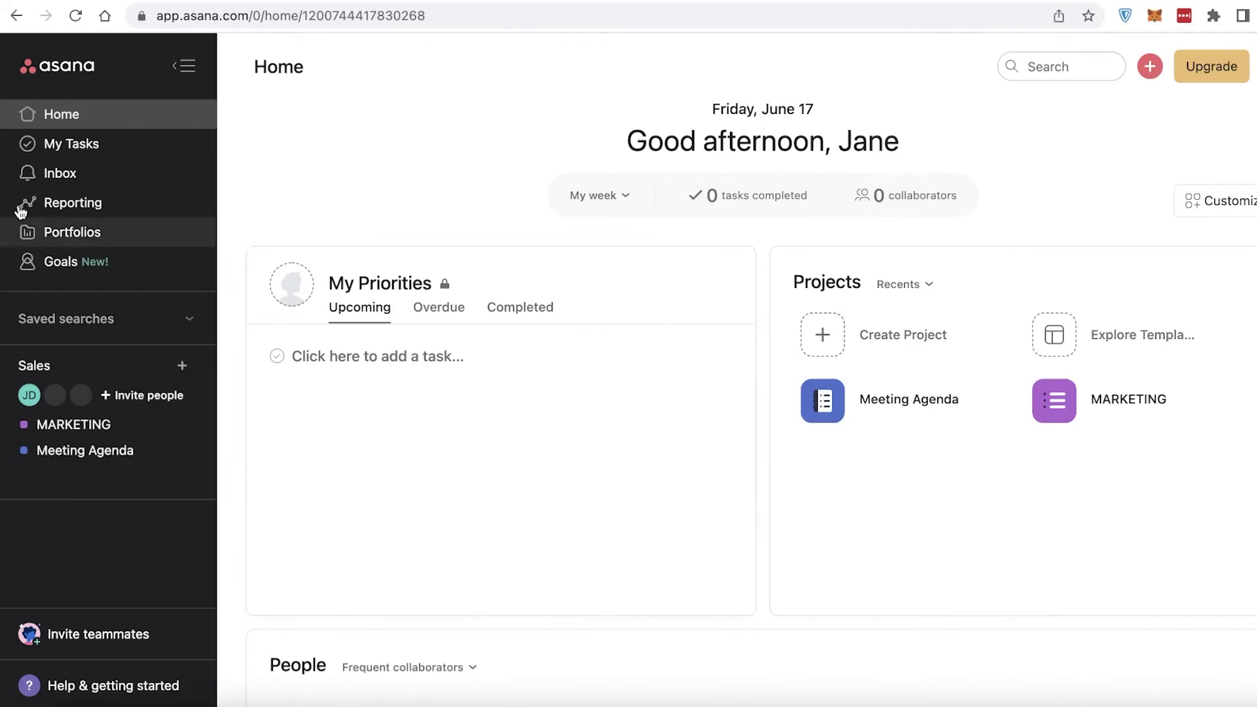
click(24, 178)
click(1046, 2)
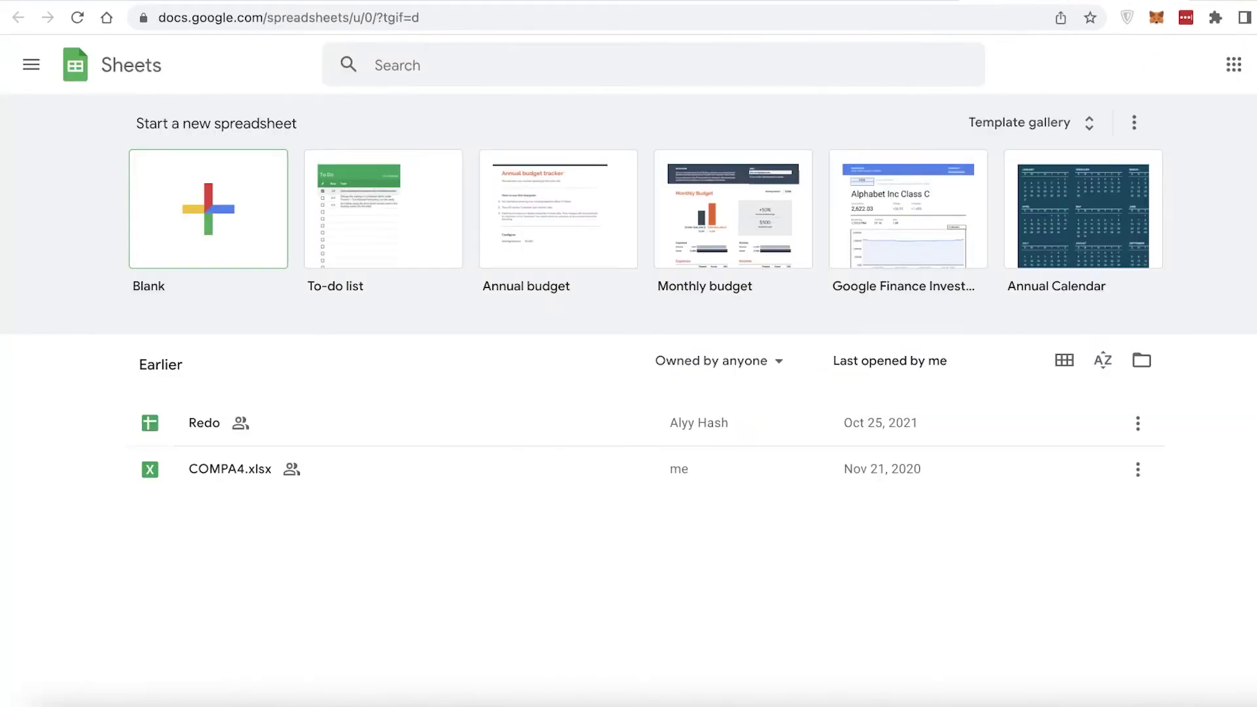